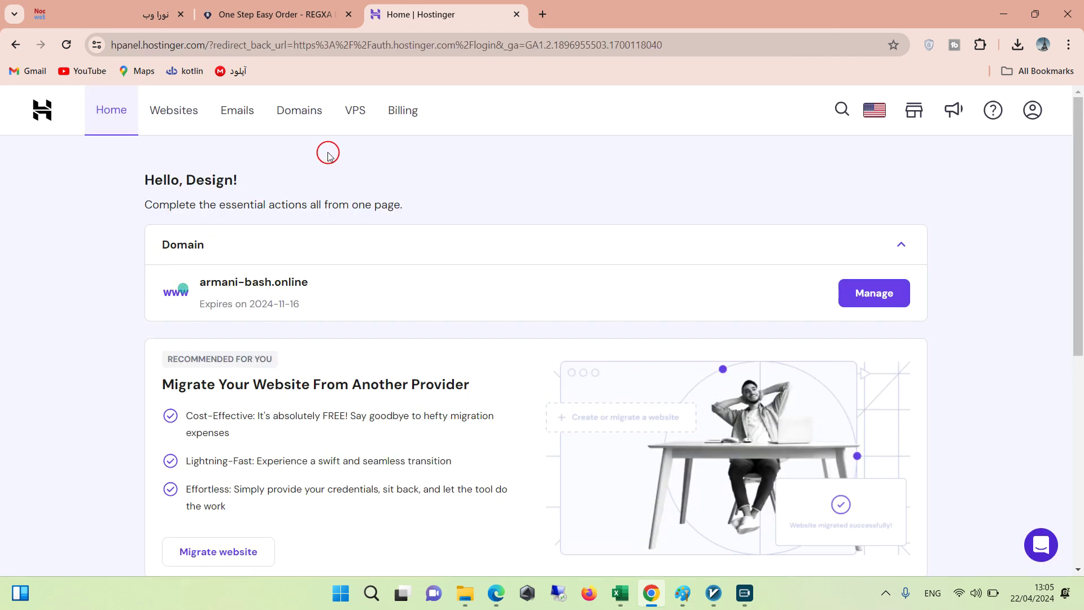
- Search for the new domain name "armanibash" in the domain checker
{"action": "left_click", "coordinate": [305, 109]}
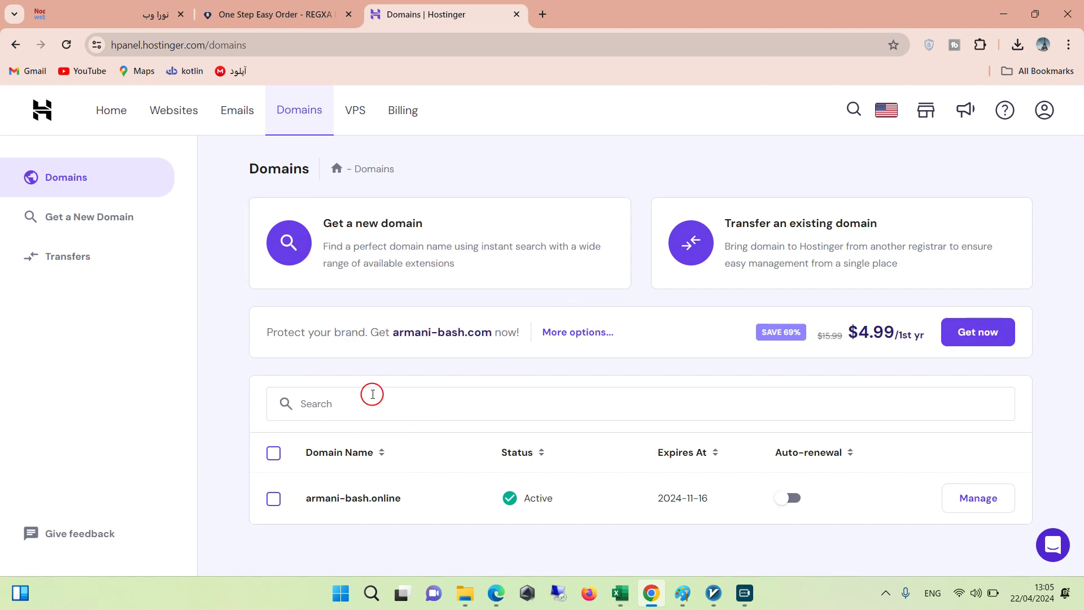
{"action": "left_click", "coordinate": [387, 247]}
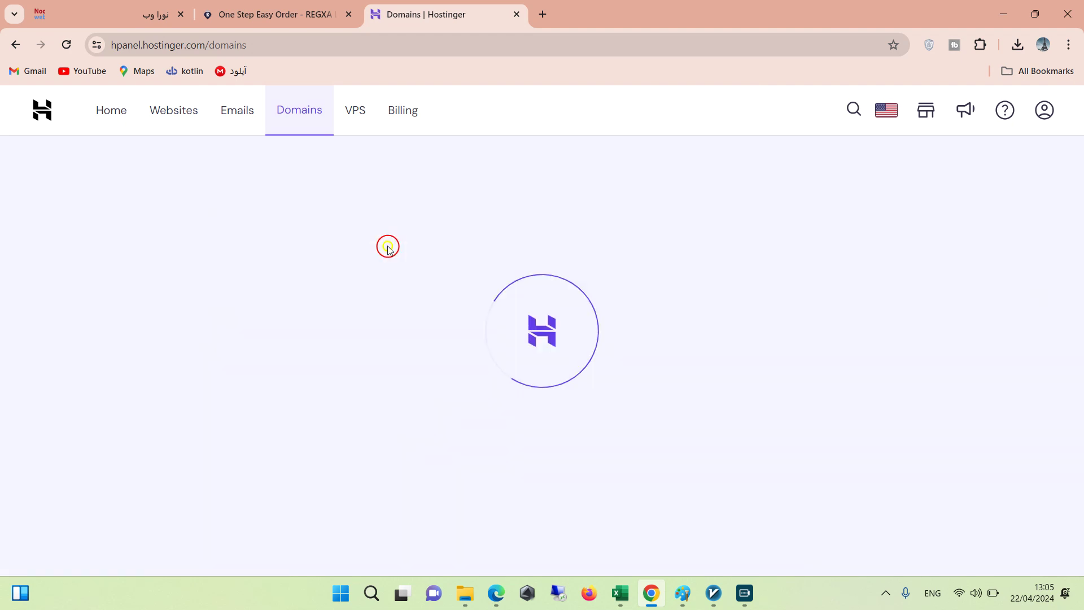
{"action": "left_click", "coordinate": [416, 315]}
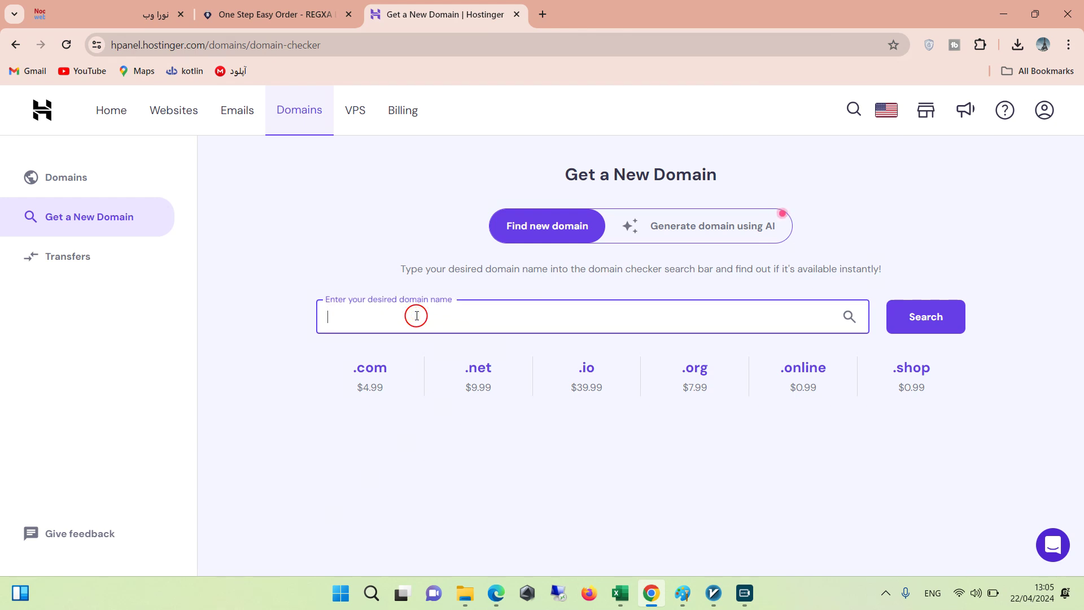
{"action": "type", "text": "arman"}
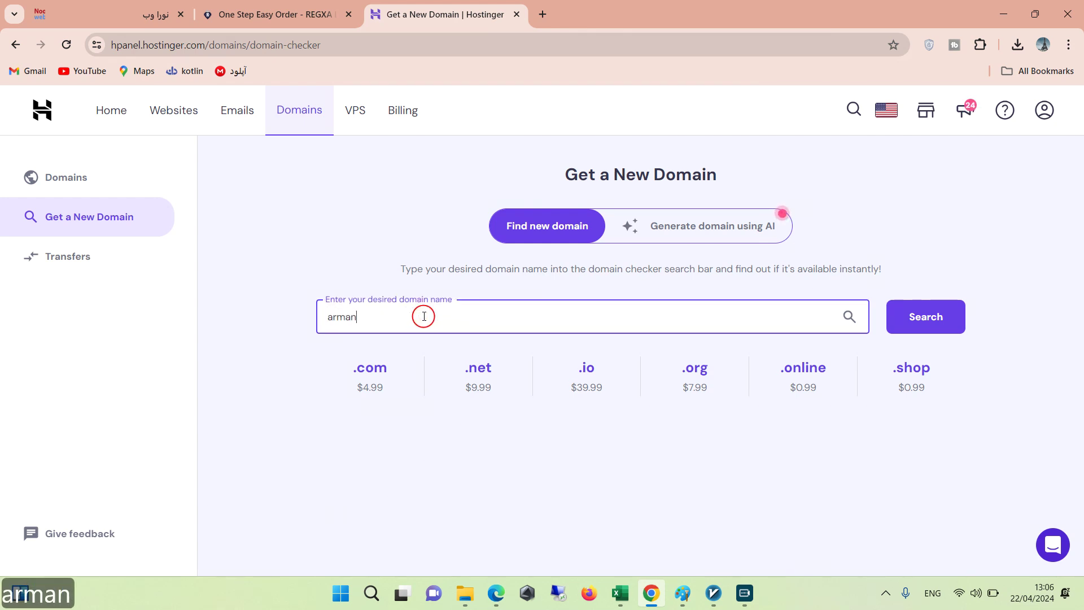
{"action": "type", "text": "ibash"}
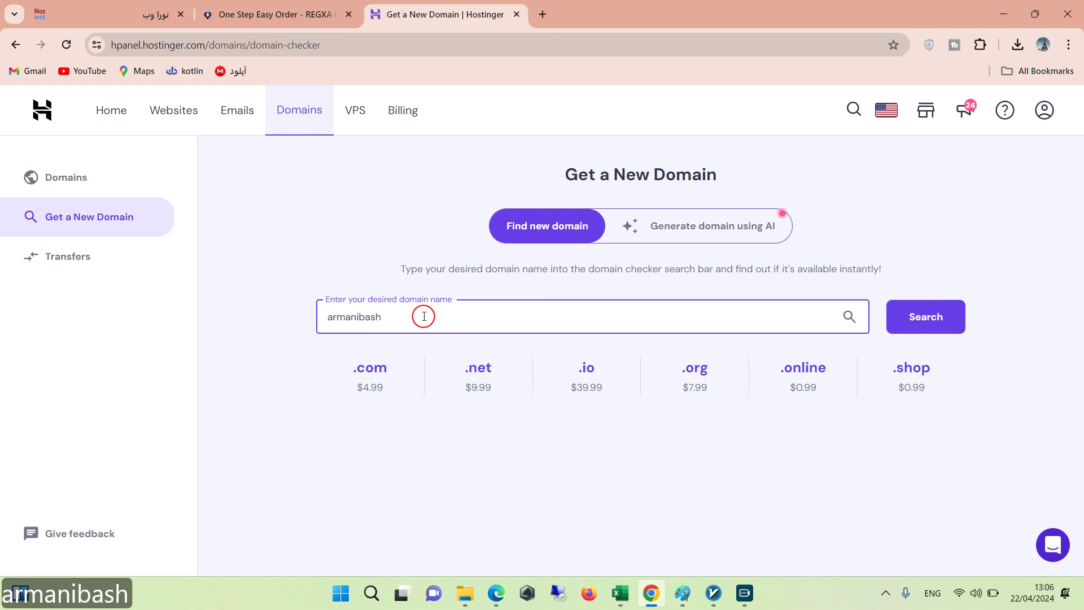
{"action": "left_click", "coordinate": [910, 326]}
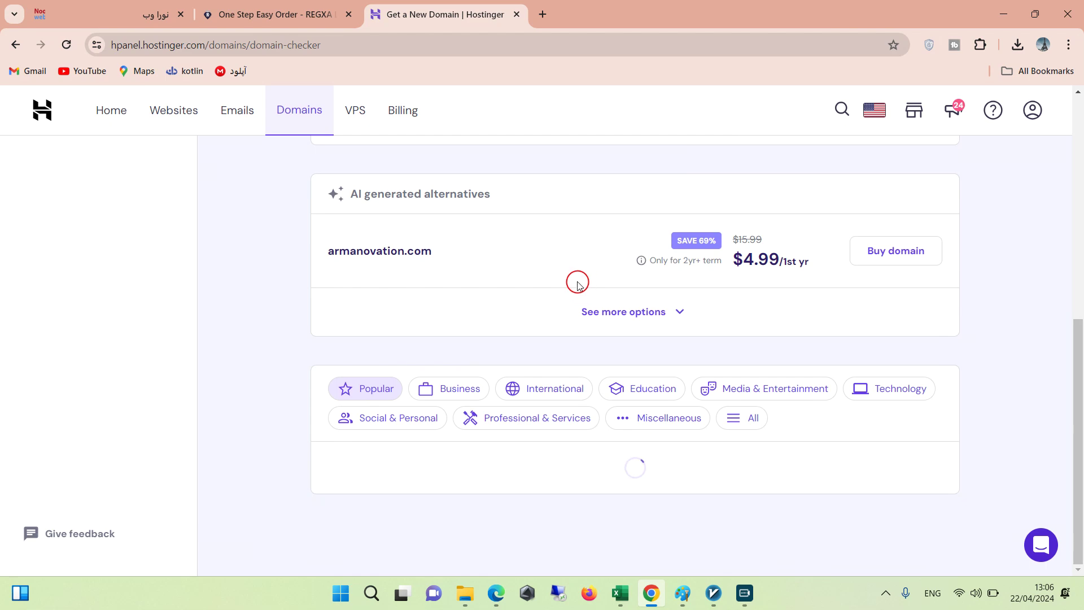
- Select armanibash.site for purchase with the 1-year billing period and proceed to the payment methods
{"action": "scroll", "coordinate": [575, 282], "scroll_direction": "down", "scroll_amount": 12}
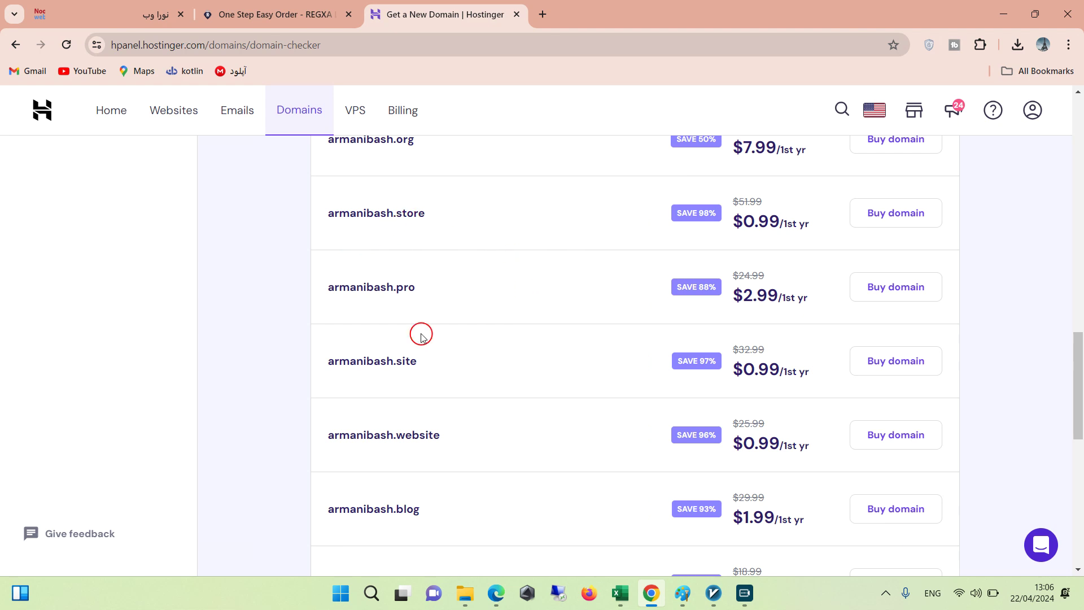
{"action": "left_click", "coordinate": [887, 364]}
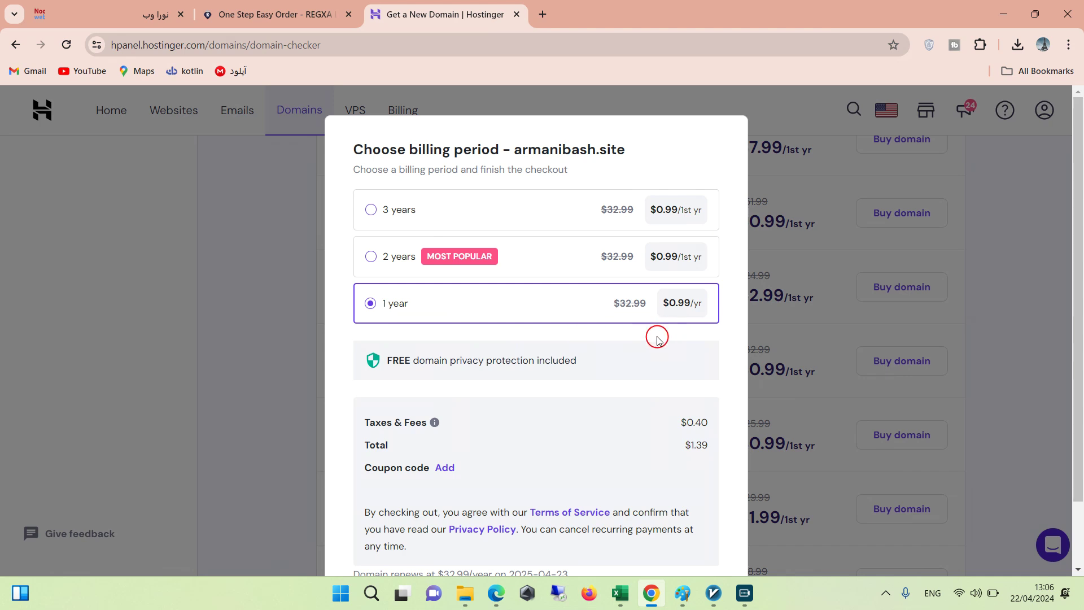
{"action": "scroll", "coordinate": [657, 333], "scroll_direction": "down", "scroll_amount": 2}
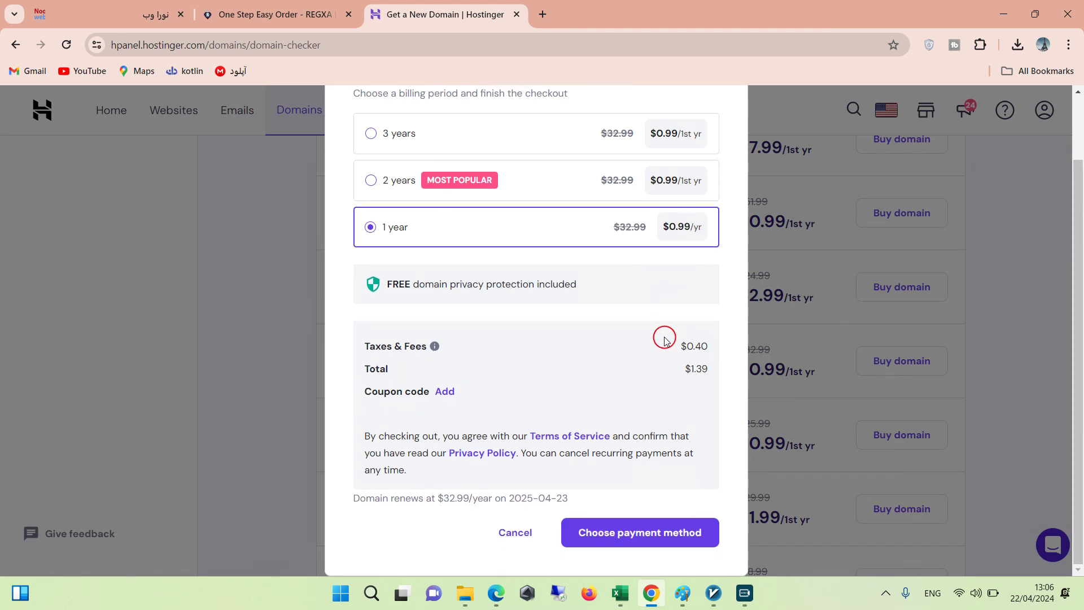
{"action": "left_click", "coordinate": [613, 542]}
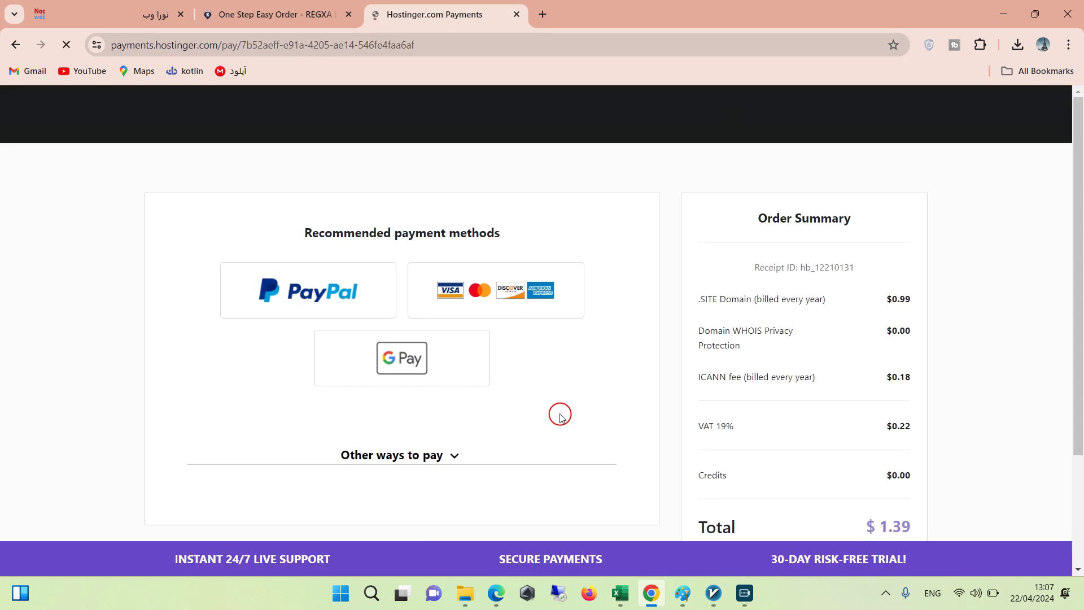
- Expand the other ways to pay, choose cryptocurrency for the domain order and continue to the crypto invoice
{"action": "scroll", "coordinate": [563, 387], "scroll_direction": "down", "scroll_amount": 3}
{"action": "scroll", "coordinate": [561, 367], "scroll_direction": "up", "scroll_amount": 3}
{"action": "scroll", "coordinate": [559, 365], "scroll_direction": "down", "scroll_amount": 3}
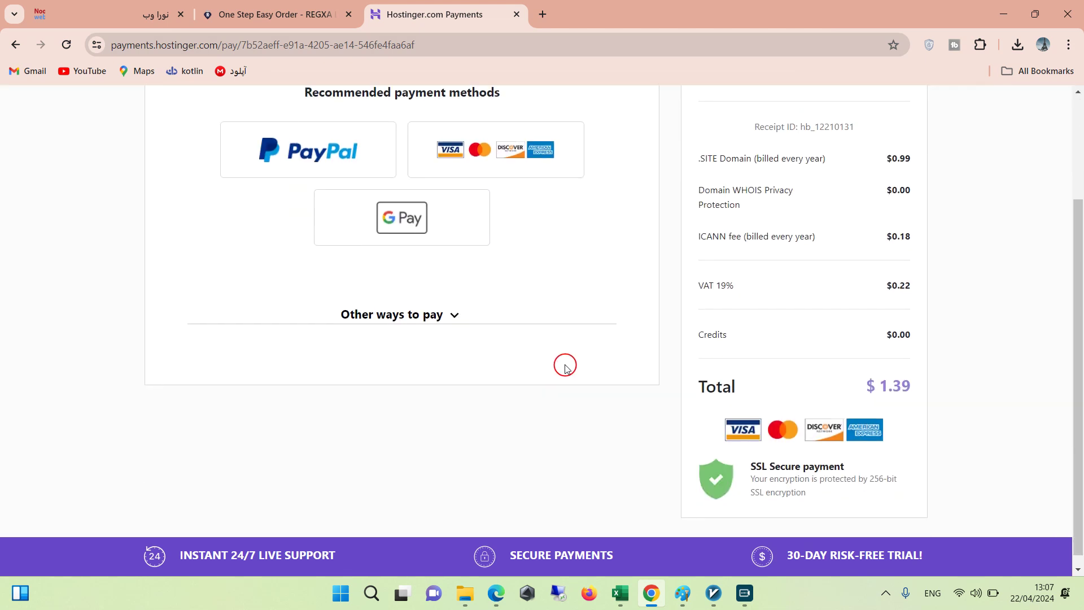
{"action": "scroll", "coordinate": [563, 364], "scroll_direction": "up", "scroll_amount": 1}
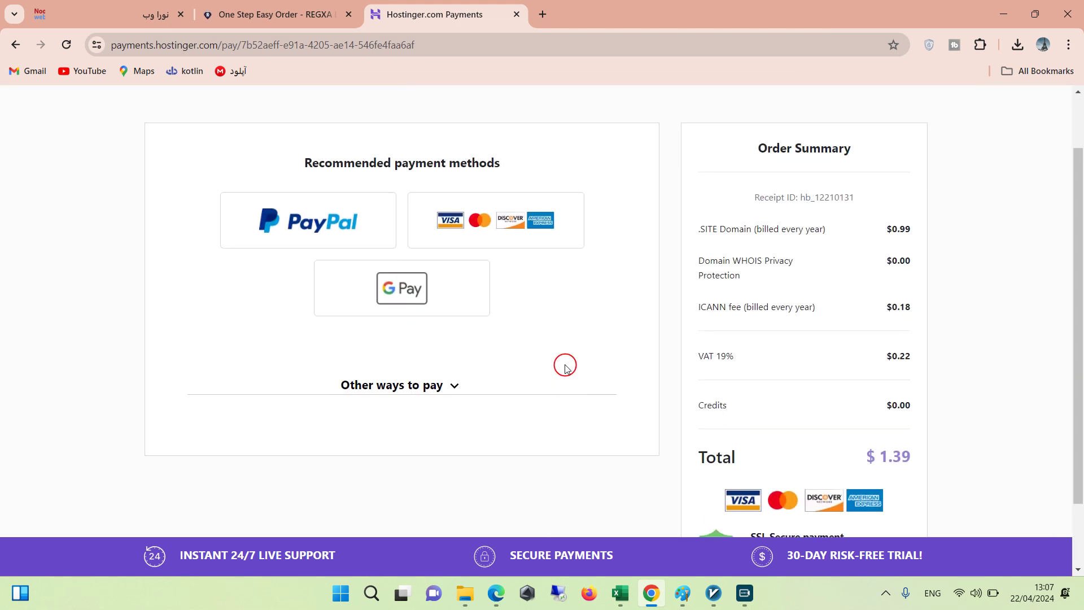
{"action": "left_click", "coordinate": [430, 385]}
{"action": "left_click", "coordinate": [446, 384]}
{"action": "left_click", "coordinate": [429, 383]}
{"action": "scroll", "coordinate": [395, 412], "scroll_direction": "down", "scroll_amount": 1}
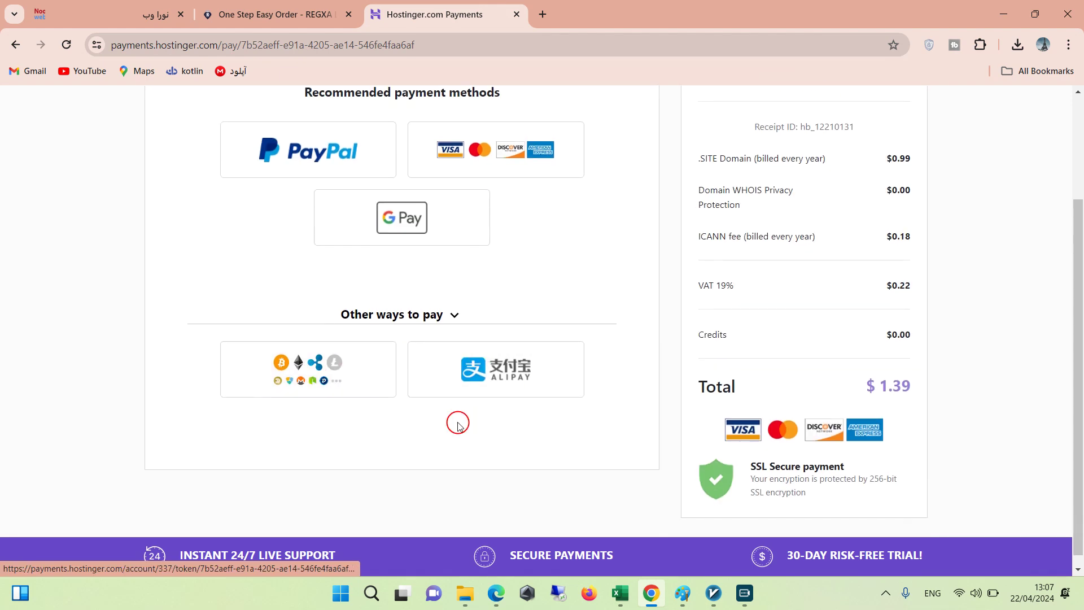
{"action": "left_click", "coordinate": [302, 384]}
{"action": "scroll", "coordinate": [644, 395], "scroll_direction": "down", "scroll_amount": 4}
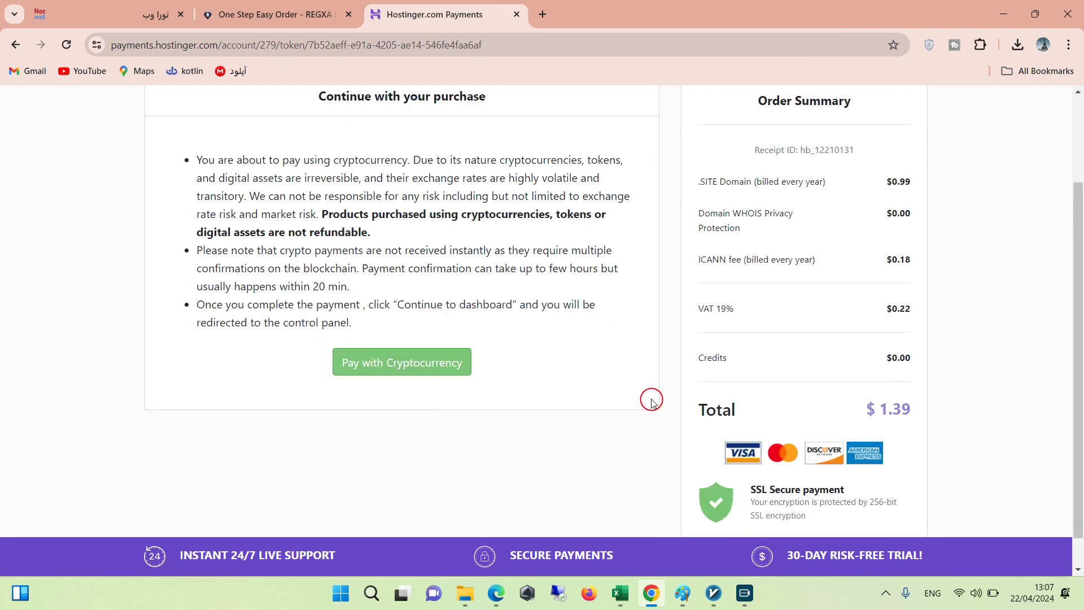
{"action": "left_click", "coordinate": [398, 332]}
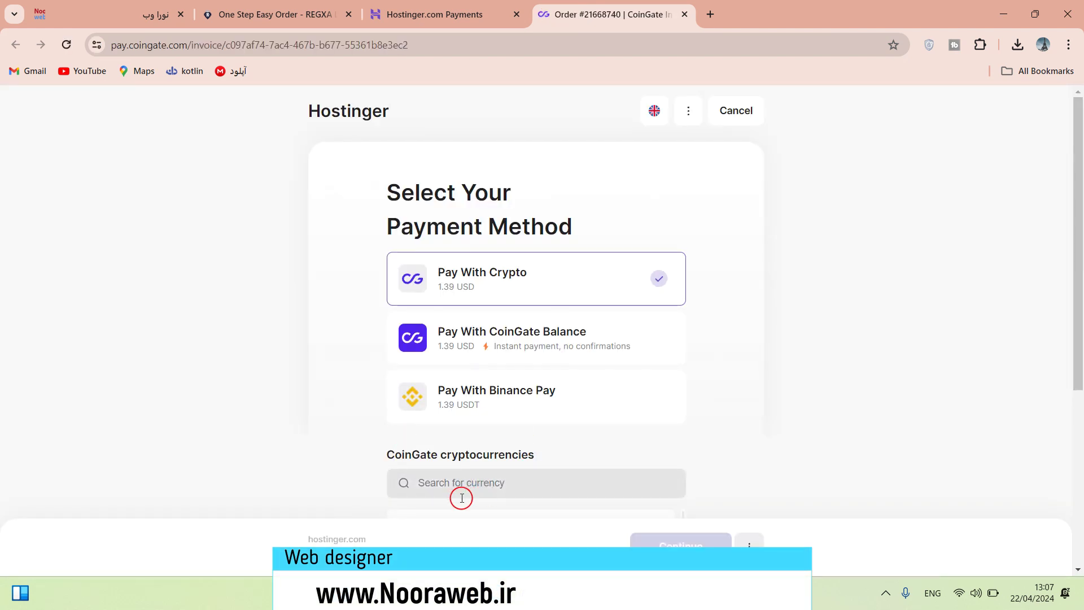
- Choose Dogecoin as the invoice's cryptocurrency, continue with the prefilled email and view the payment amount and address
{"action": "left_click", "coordinate": [461, 485]}
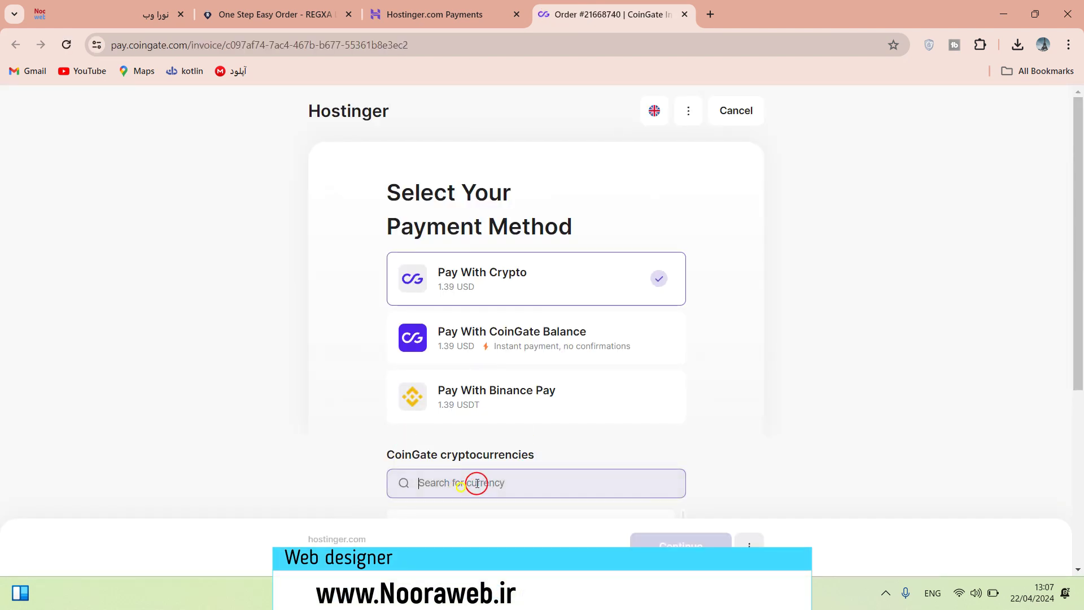
{"action": "scroll", "coordinate": [491, 452], "scroll_direction": "down", "scroll_amount": 3}
{"action": "scroll", "coordinate": [528, 384], "scroll_direction": "down", "scroll_amount": 4}
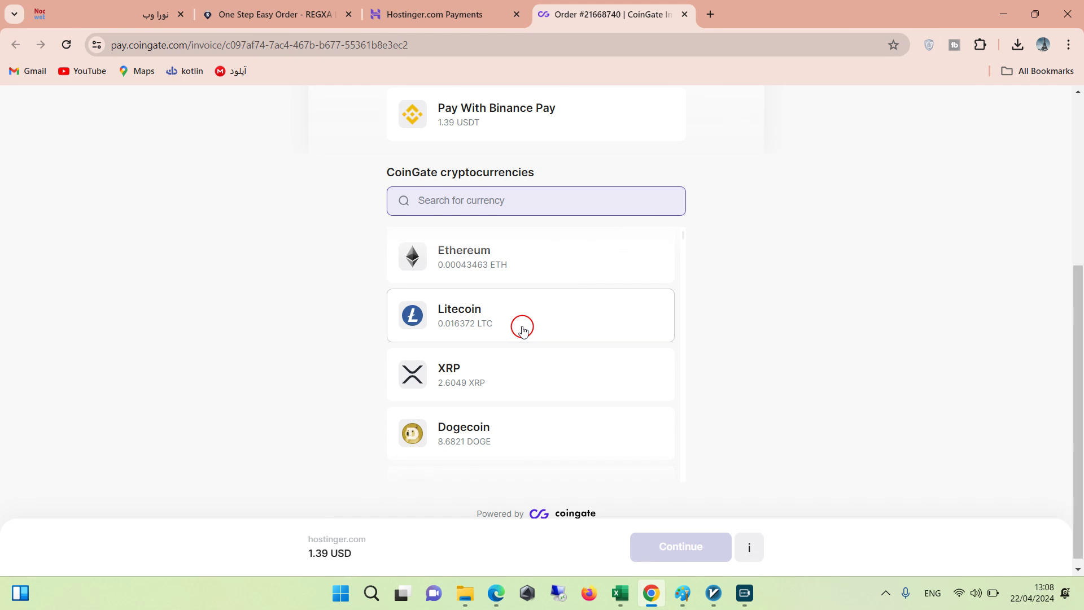
{"action": "left_click", "coordinate": [487, 432]}
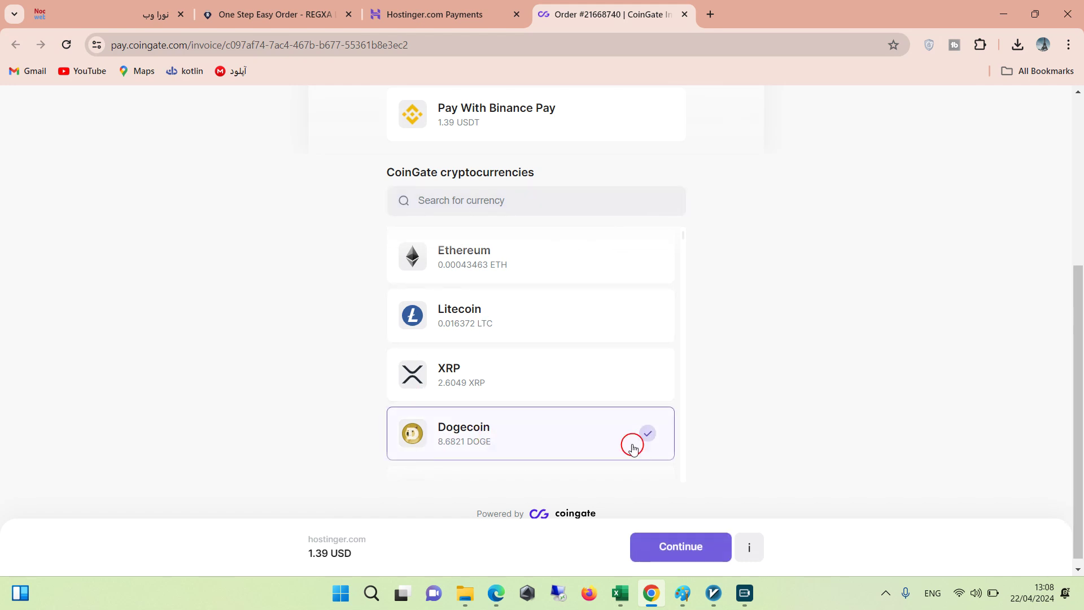
{"action": "left_click", "coordinate": [683, 548]}
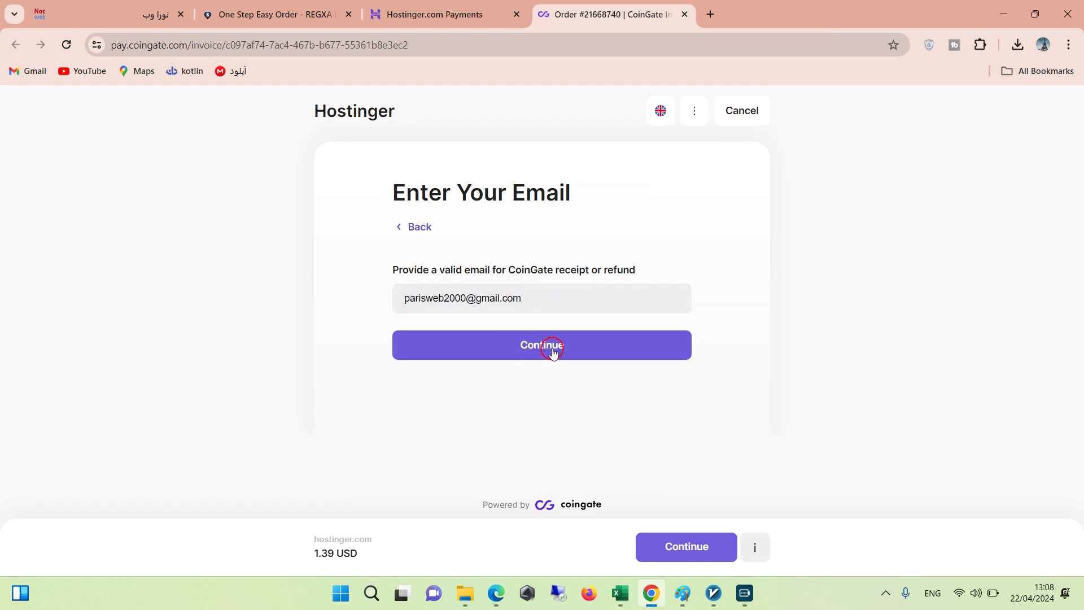
{"action": "left_click", "coordinate": [555, 353]}
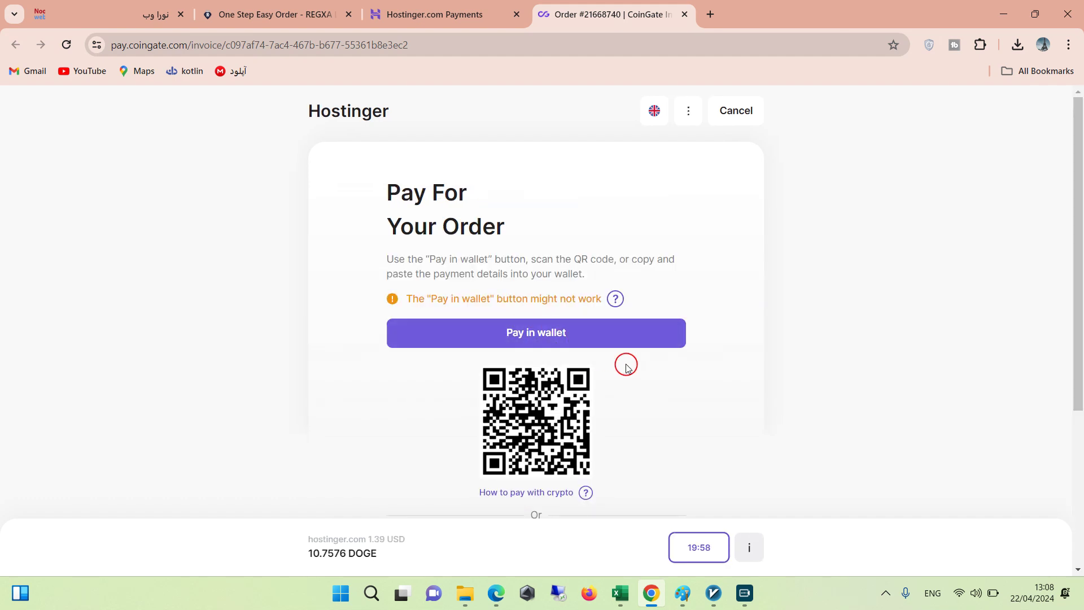
{"action": "scroll", "coordinate": [628, 365], "scroll_direction": "down", "scroll_amount": 4}
{"action": "scroll", "coordinate": [649, 358], "scroll_direction": "up", "scroll_amount": 1}
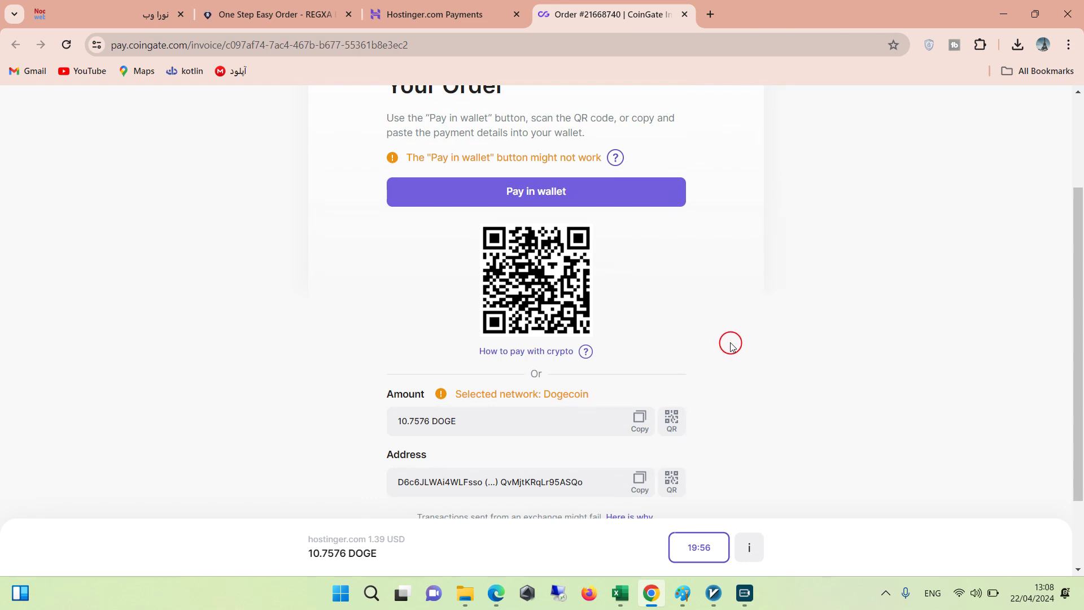
{"action": "scroll", "coordinate": [730, 344], "scroll_direction": "down", "scroll_amount": 1}
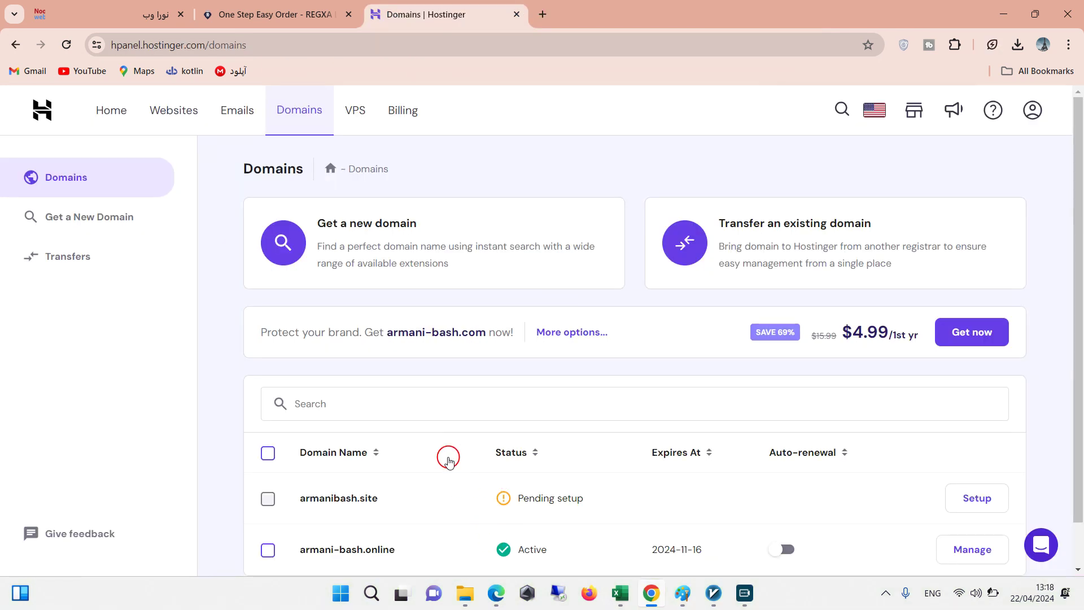
- Complete the registration of the pending armanibash.site domain with the existing contact details and continue past the confirmation
{"action": "scroll", "coordinate": [454, 451], "scroll_direction": "down", "scroll_amount": 1}
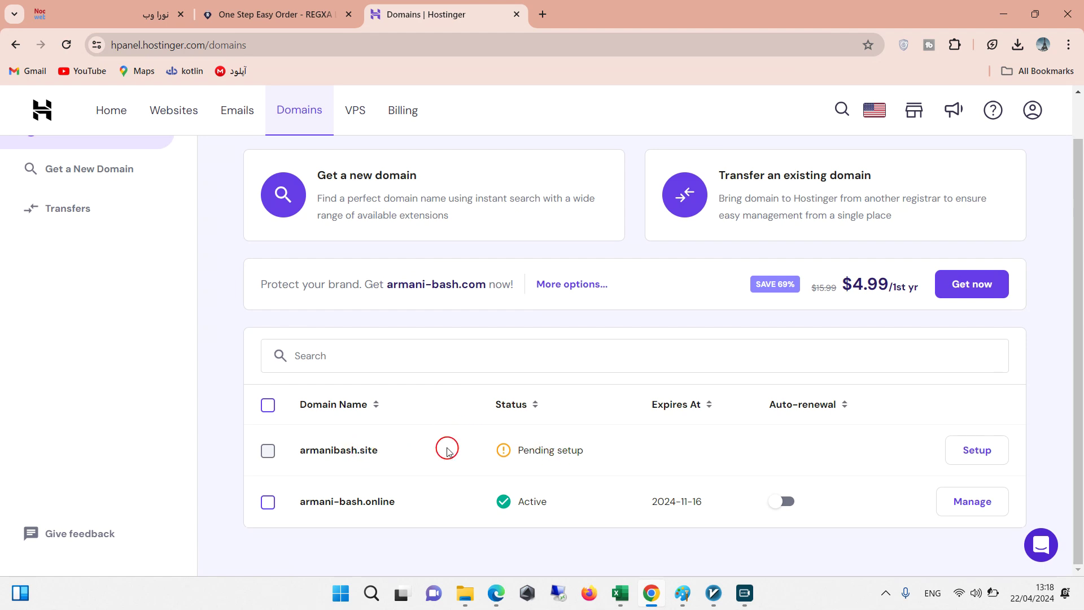
{"action": "left_click", "coordinate": [349, 457]}
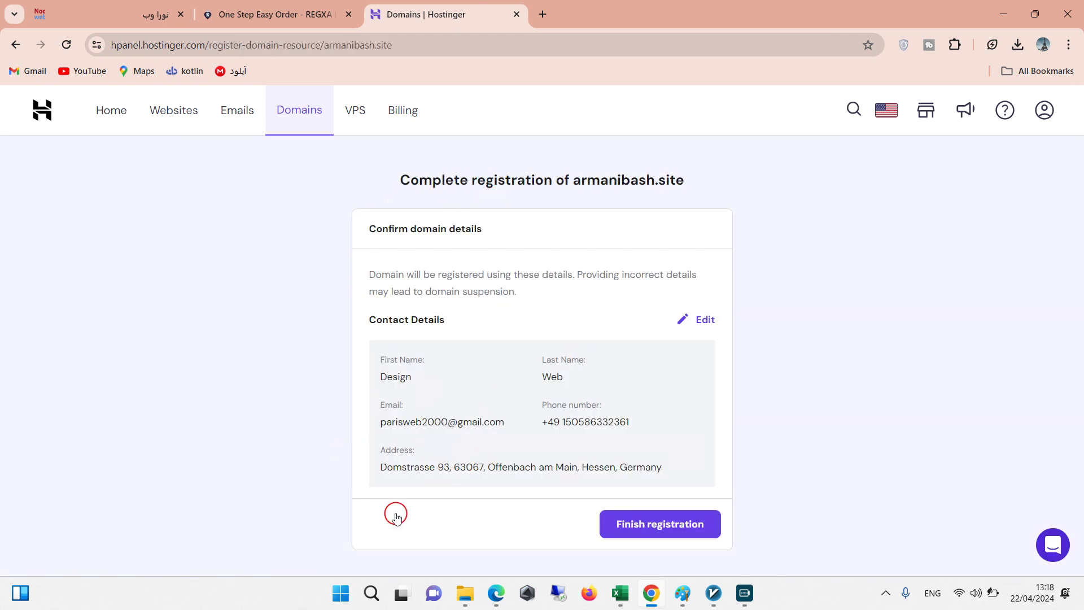
{"action": "left_click", "coordinate": [671, 530]}
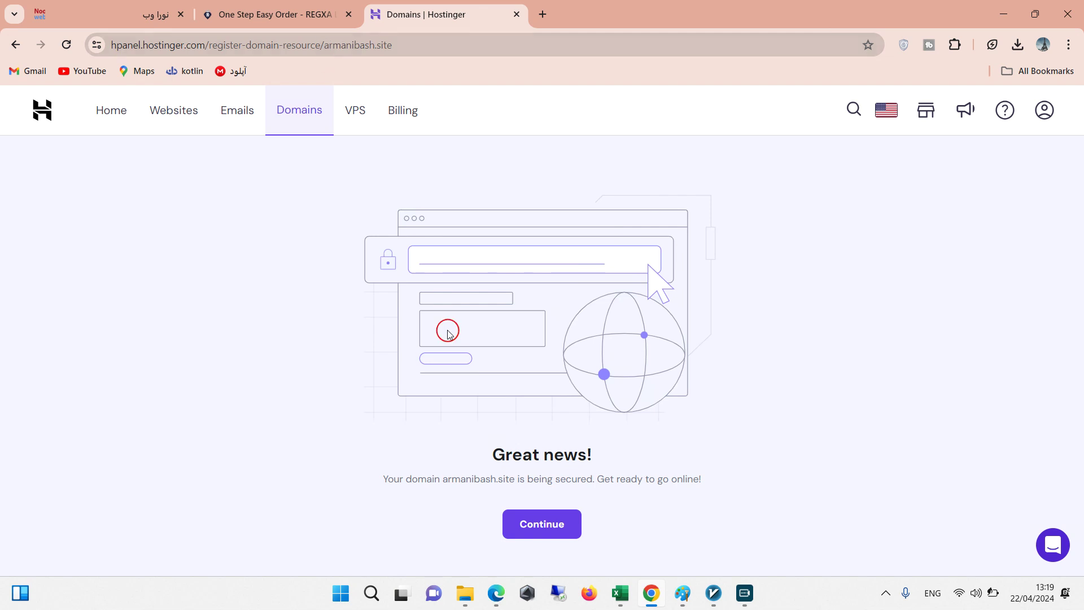
{"action": "left_click", "coordinate": [531, 524]}
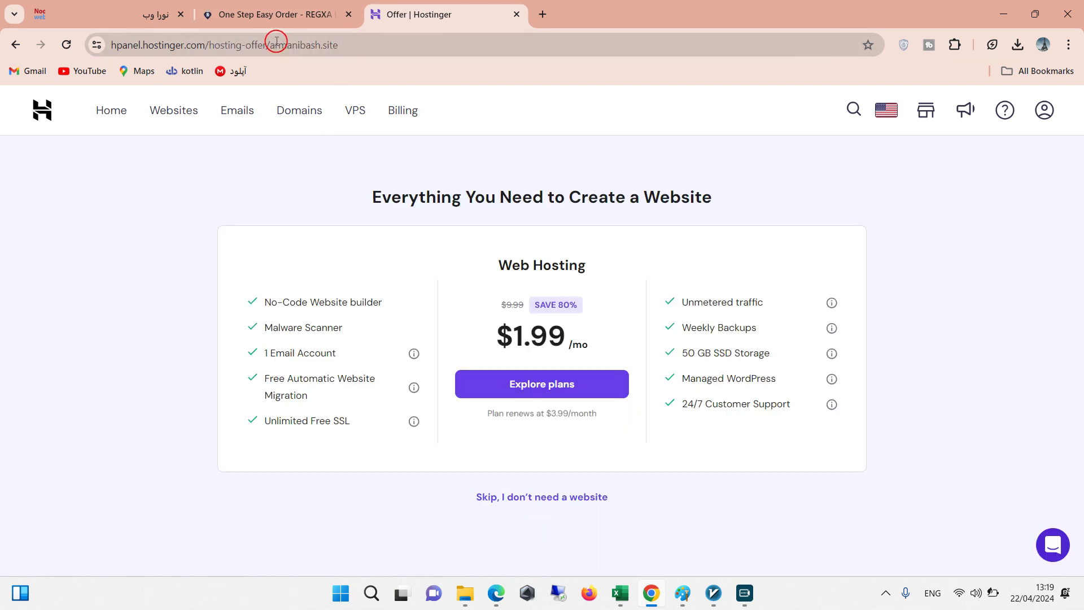
- Copy the domain name armanibash.site from the page address and apply it as the owned domain in the REGXA hosting order
{"action": "left_click_drag", "start_coordinate": [272, 46], "coordinate": [368, 46]}
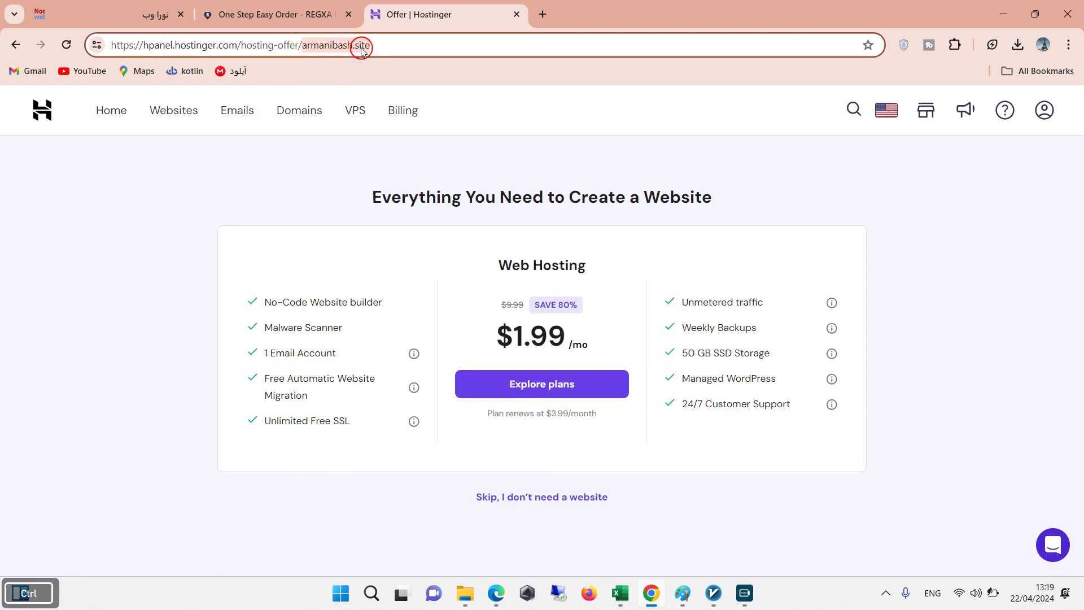
{"action": "key", "text": "ctrl+c"}
{"action": "left_click", "coordinate": [292, 9]}
{"action": "left_click", "coordinate": [344, 435]}
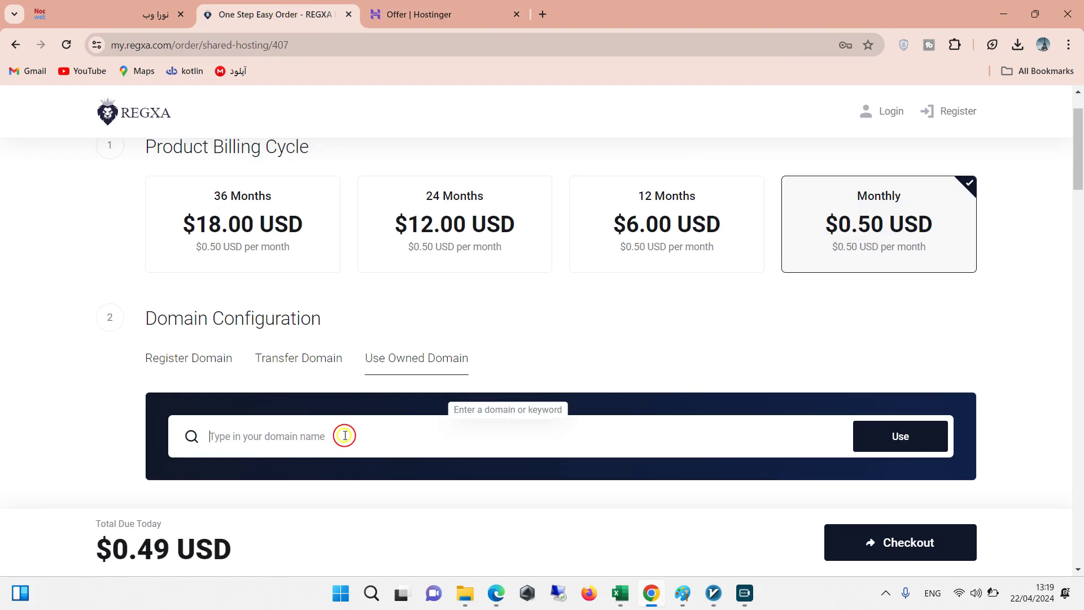
{"action": "key", "text": "ctrl+v"}
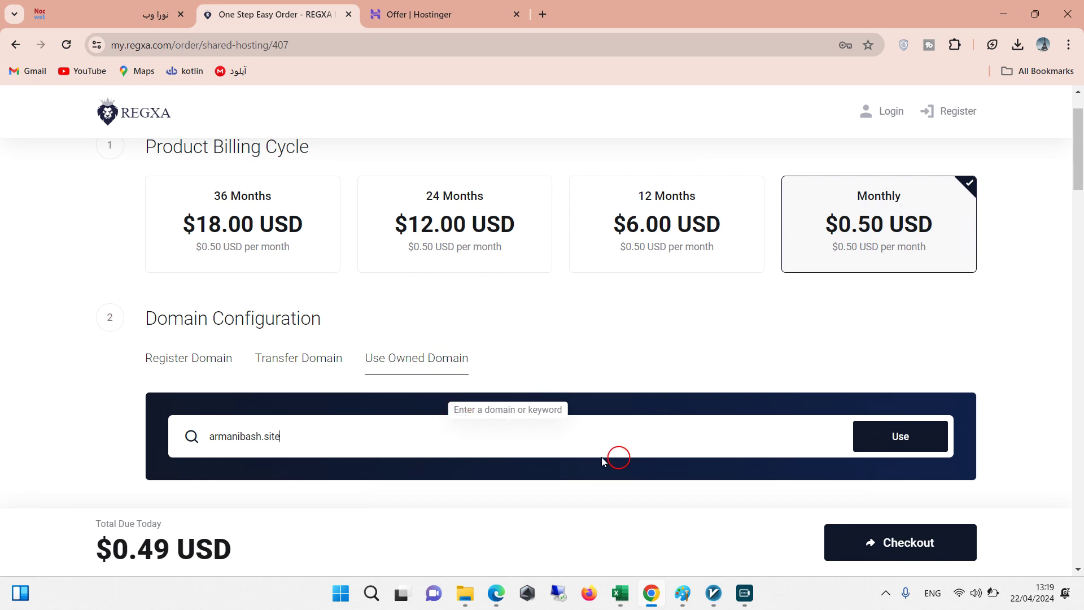
{"action": "left_click", "coordinate": [894, 441]}
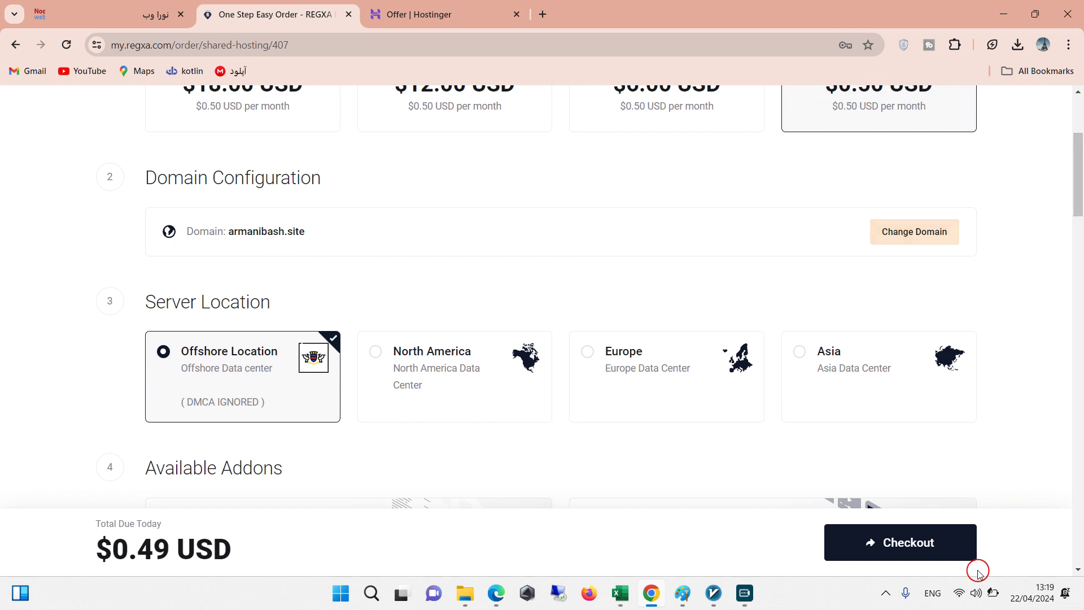
- Check out the monthly hosting order, select DOGE as the payment currency and proceed to the payment
{"action": "left_click", "coordinate": [878, 546]}
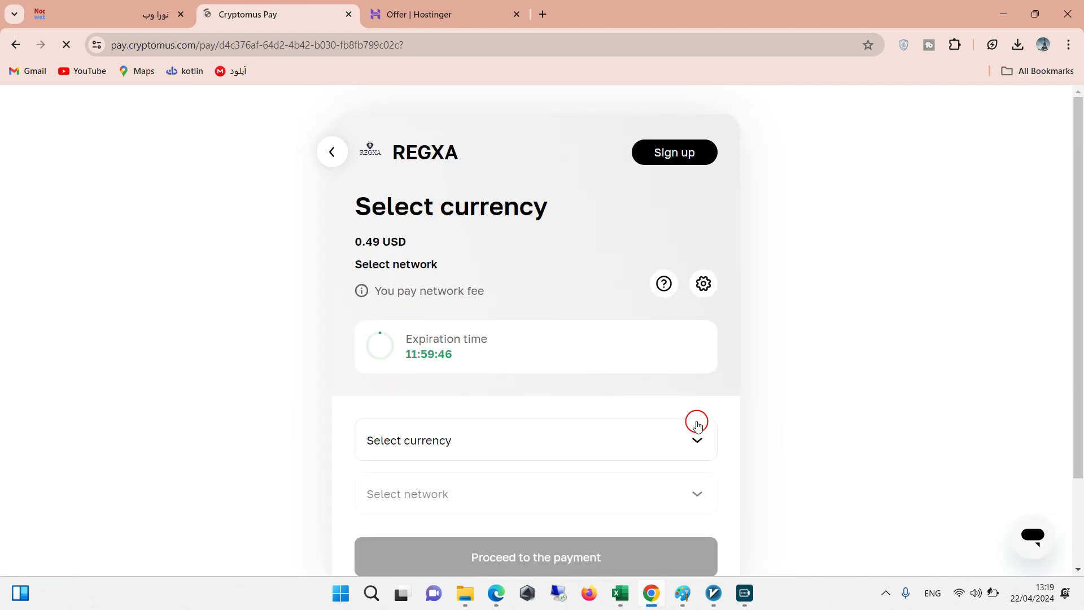
{"action": "scroll", "coordinate": [571, 339], "scroll_direction": "down", "scroll_amount": 2}
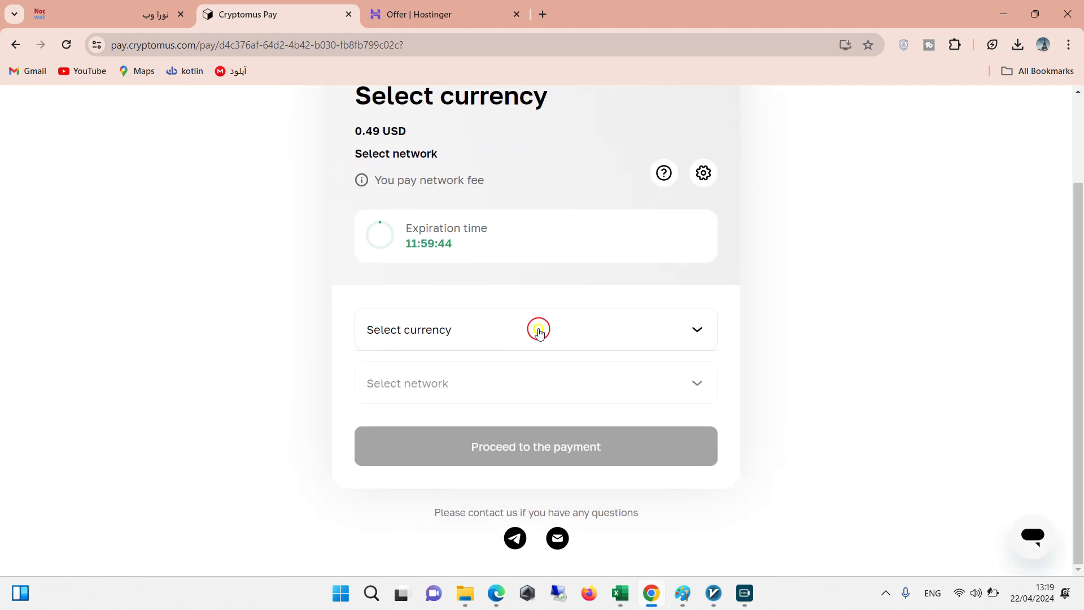
{"action": "left_click", "coordinate": [539, 331]}
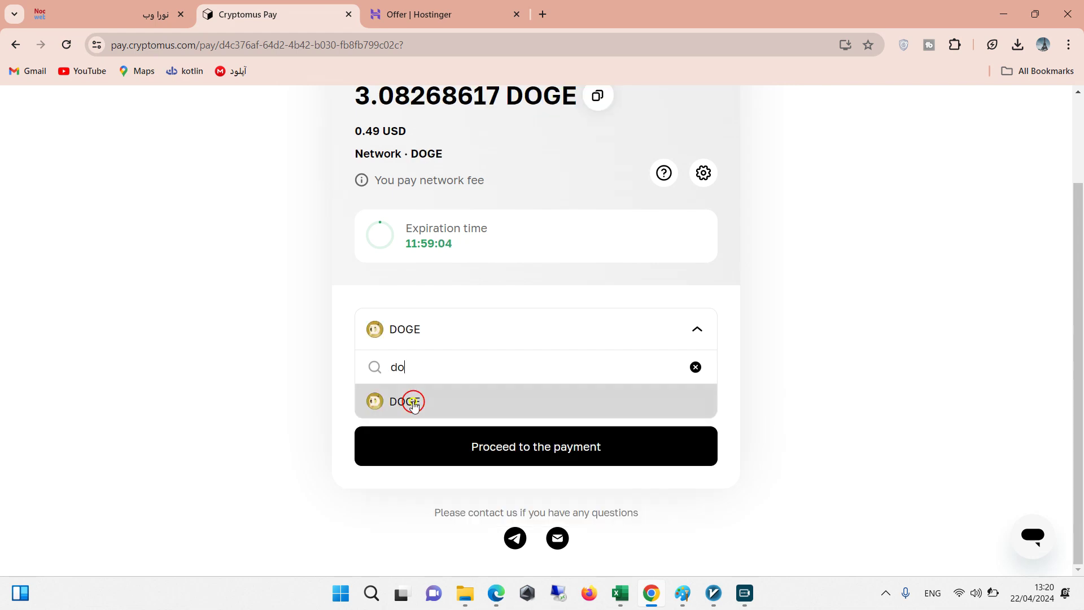
{"action": "left_click", "coordinate": [411, 401]}
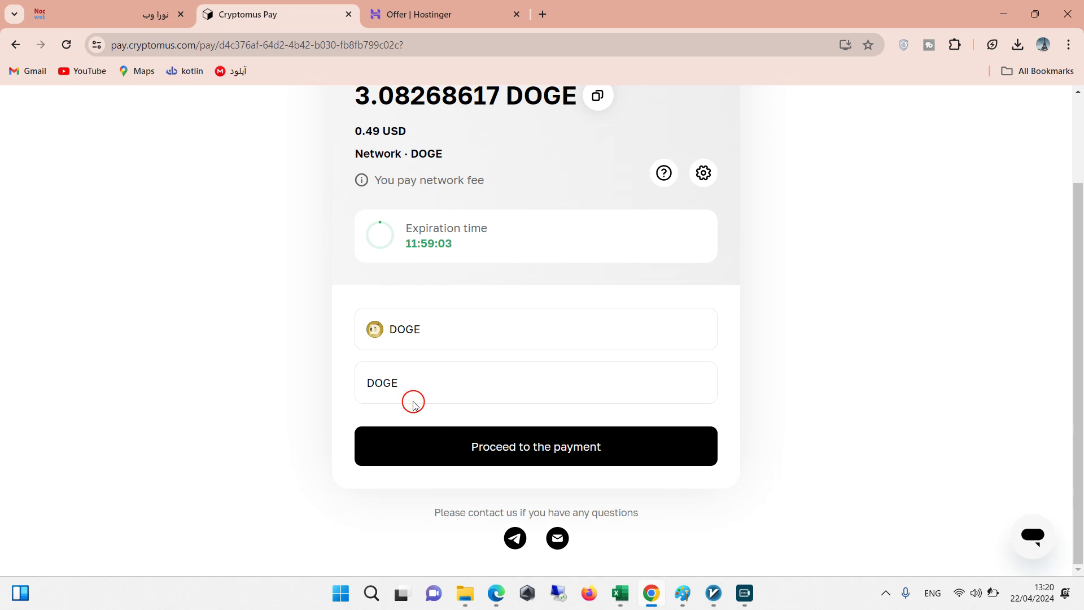
{"action": "left_click", "coordinate": [450, 452]}
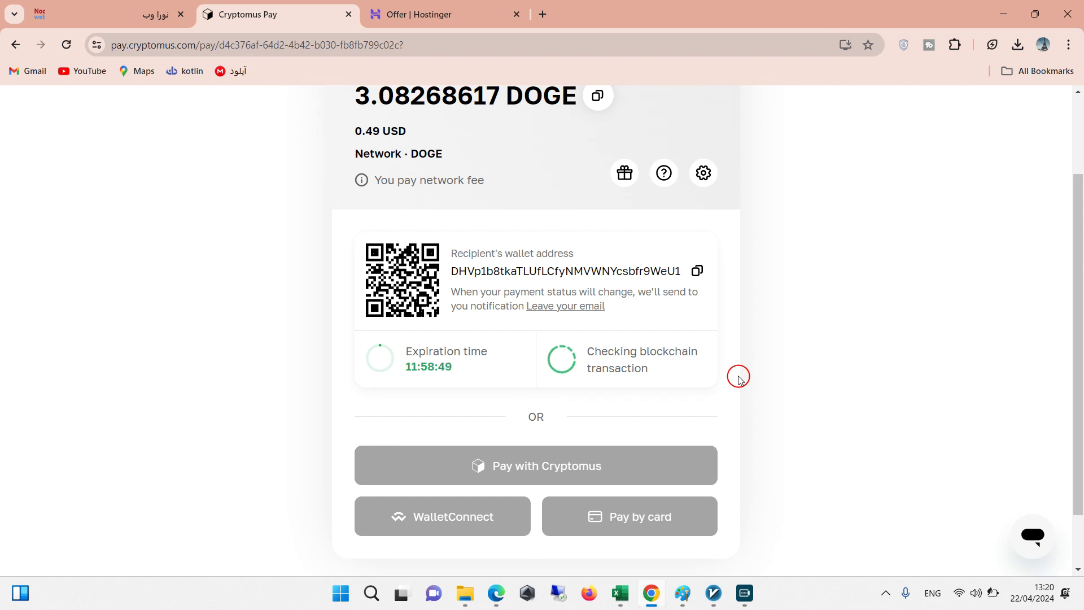
- Skip the website offer on Hostinger, dismiss the page rating survey and open the nameserver settings of armanibash.site
{"action": "scroll", "coordinate": [732, 293], "scroll_direction": "up", "scroll_amount": 2}
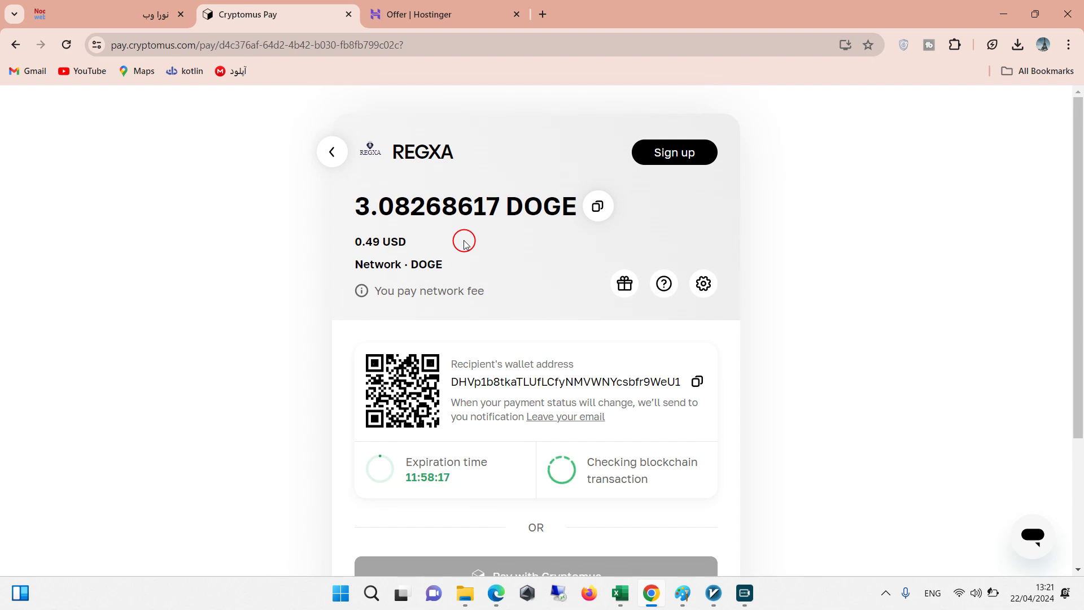
{"action": "left_click", "coordinate": [443, 15]}
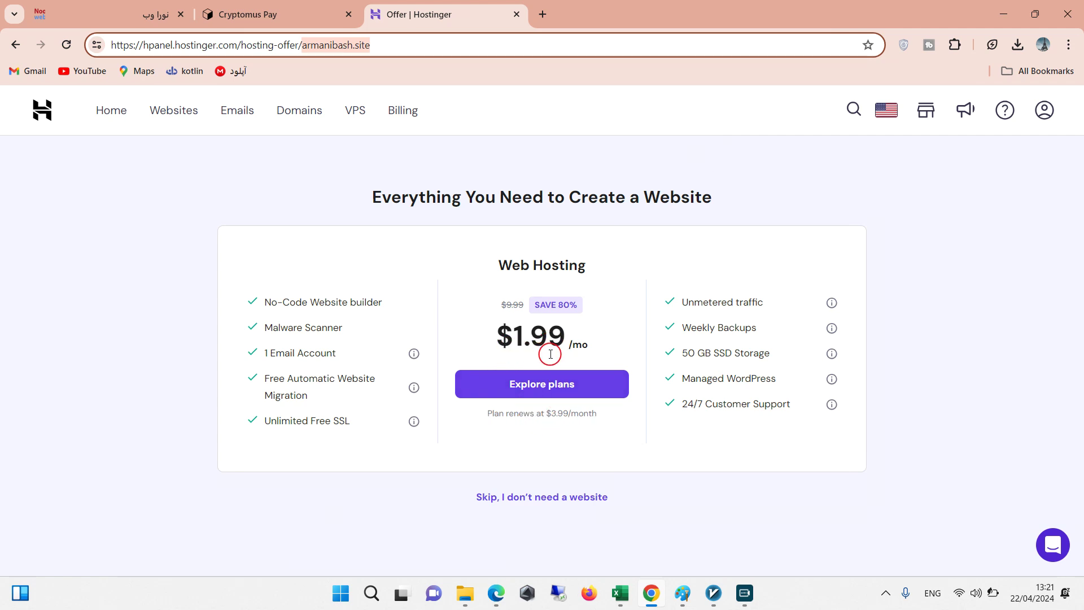
{"action": "left_click", "coordinate": [530, 498]}
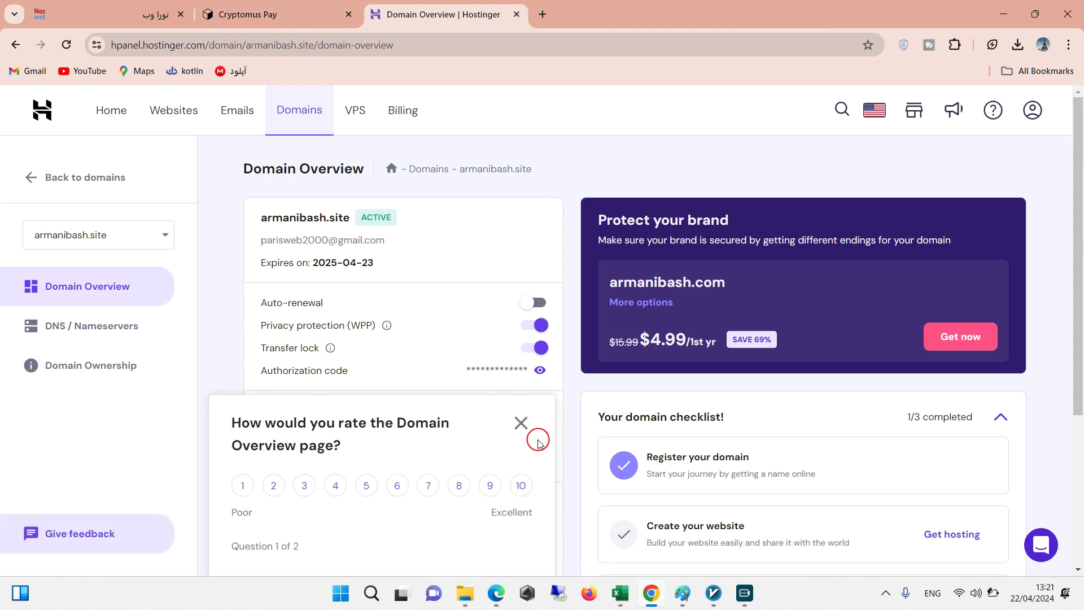
{"action": "left_click", "coordinate": [520, 424]}
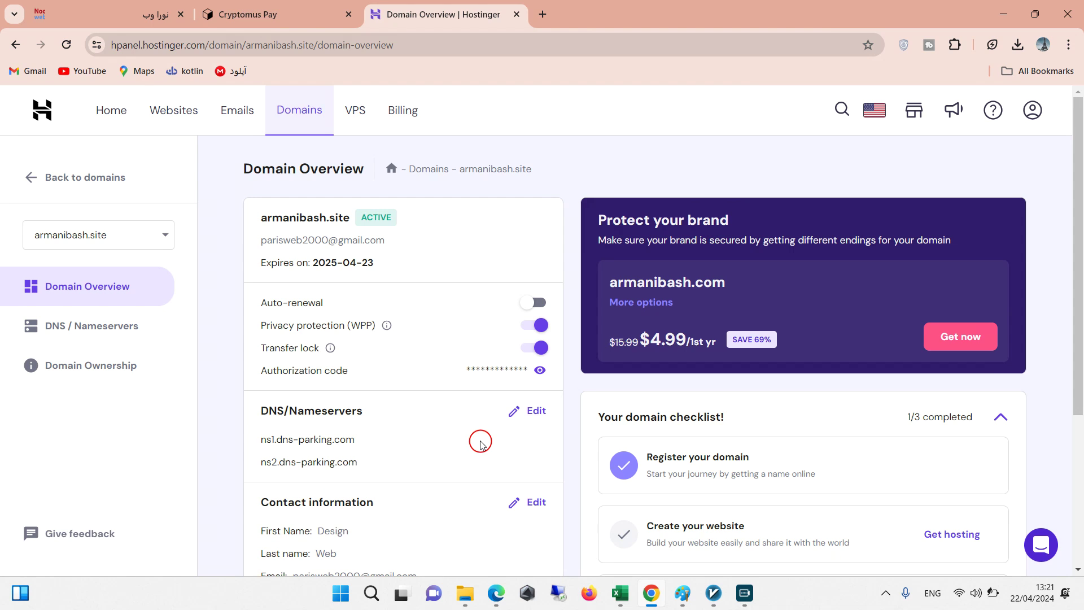
{"action": "left_click", "coordinate": [536, 417]}
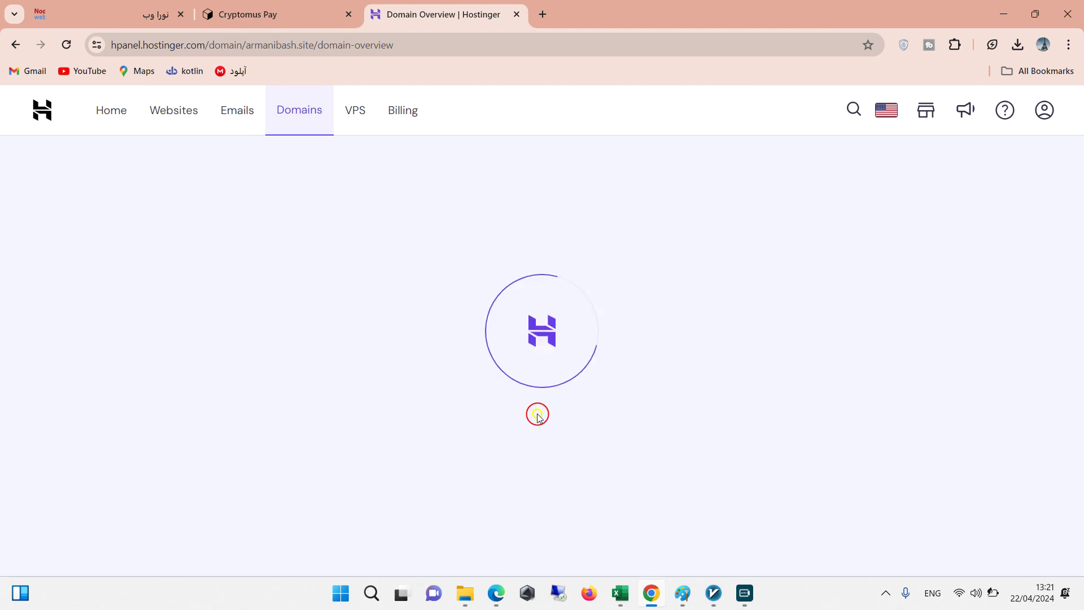
{"action": "scroll", "coordinate": [404, 397], "scroll_direction": "down", "scroll_amount": 4}
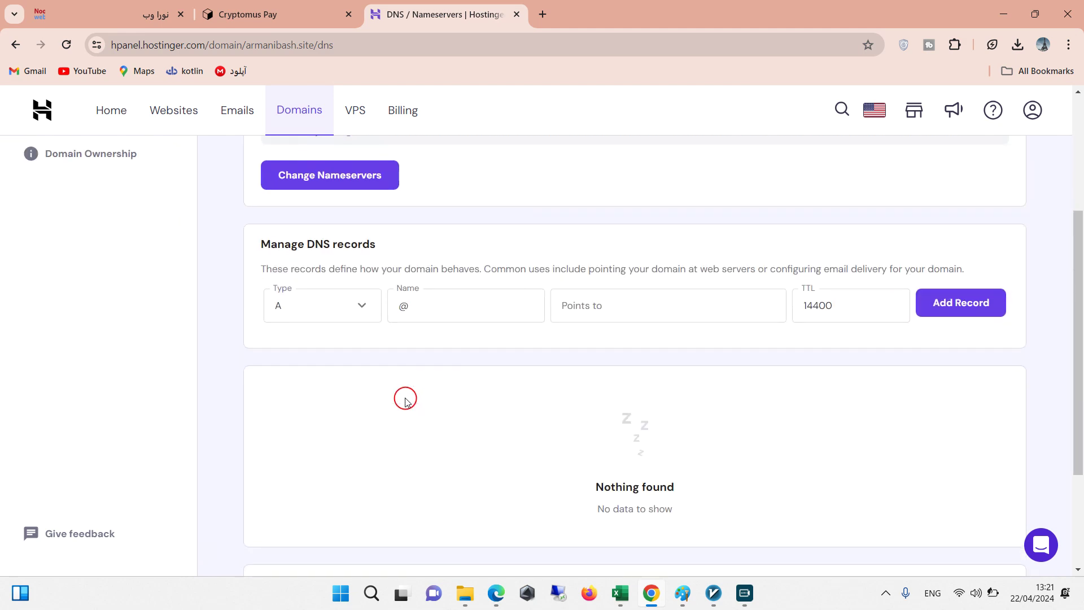
{"action": "scroll", "coordinate": [452, 363], "scroll_direction": "up", "scroll_amount": 4}
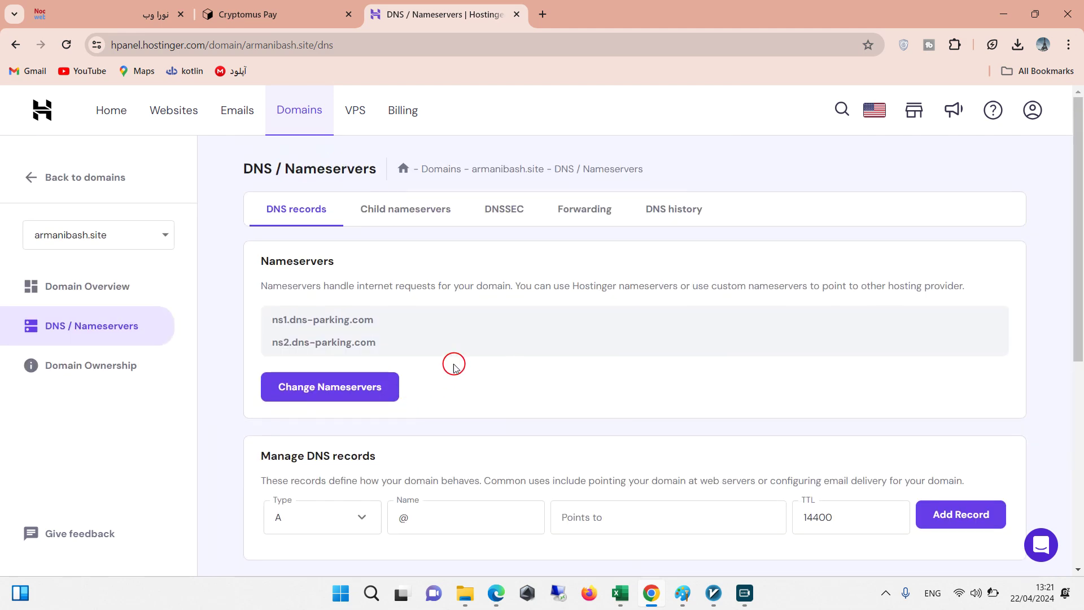
- Choose custom nameservers for armanibash.site and clear the first two nameserver entries
{"action": "left_click", "coordinate": [347, 389]}
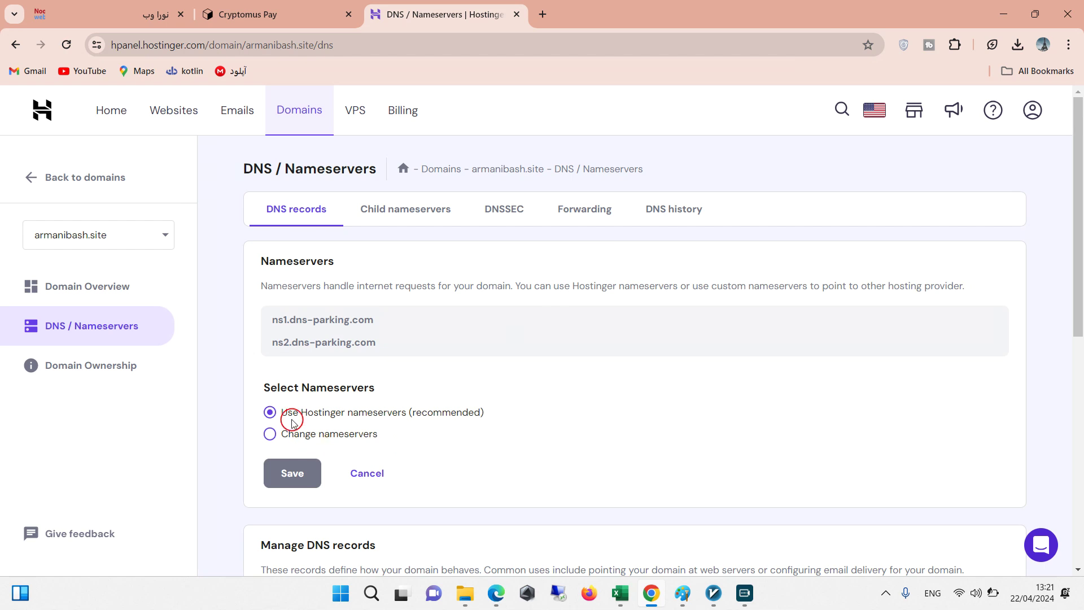
{"action": "left_click", "coordinate": [339, 439]}
{"action": "scroll", "coordinate": [339, 446], "scroll_direction": "down", "scroll_amount": 2}
{"action": "scroll", "coordinate": [343, 445], "scroll_direction": "up", "scroll_amount": 2}
{"action": "left_click_drag", "start_coordinate": [387, 467], "coordinate": [231, 472]}
{"action": "key", "text": "BackSpace"}
{"action": "left_click_drag", "start_coordinate": [394, 509], "coordinate": [232, 511]}
{"action": "key", "text": "BackSpace"}
{"action": "left_click", "coordinate": [331, 466]}
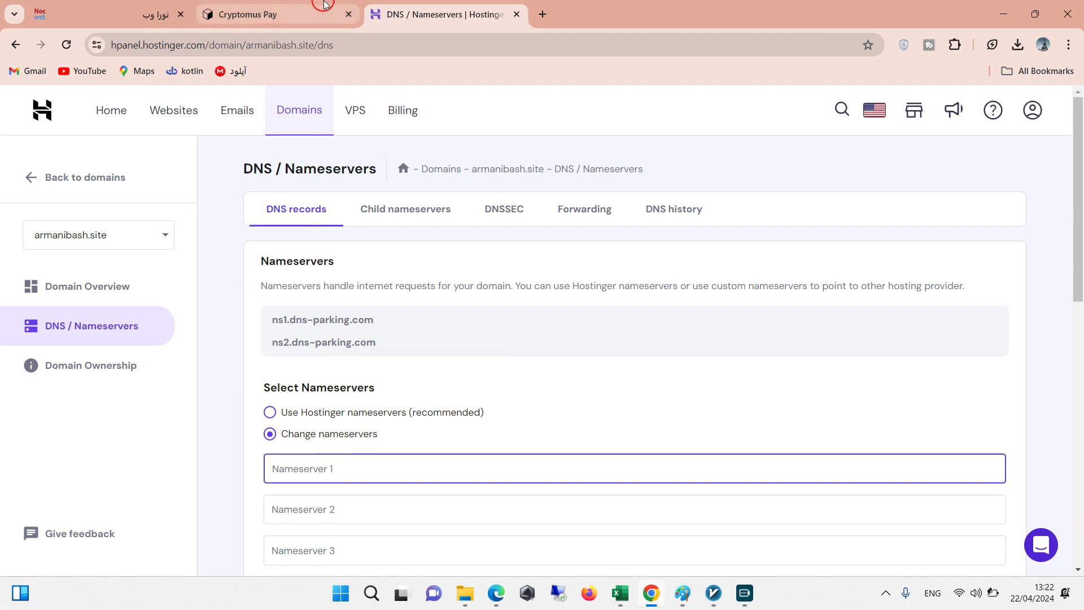
- Continue from the REGXA payment to the client area and open the technical support ticket that lists the hosting nameservers
{"action": "left_click", "coordinate": [305, 17]}
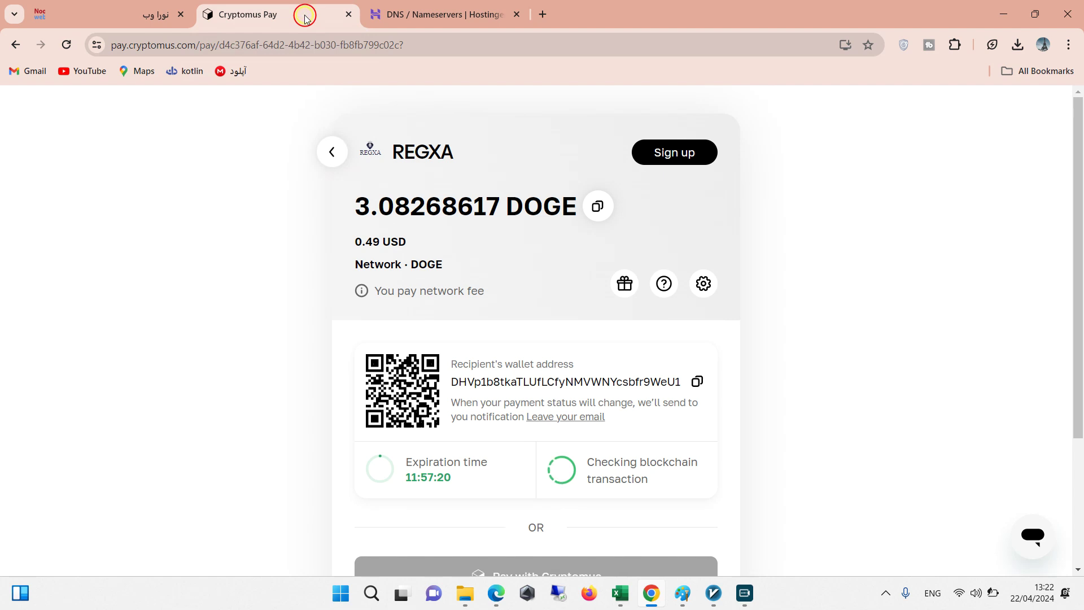
{"action": "left_click", "coordinate": [528, 500]}
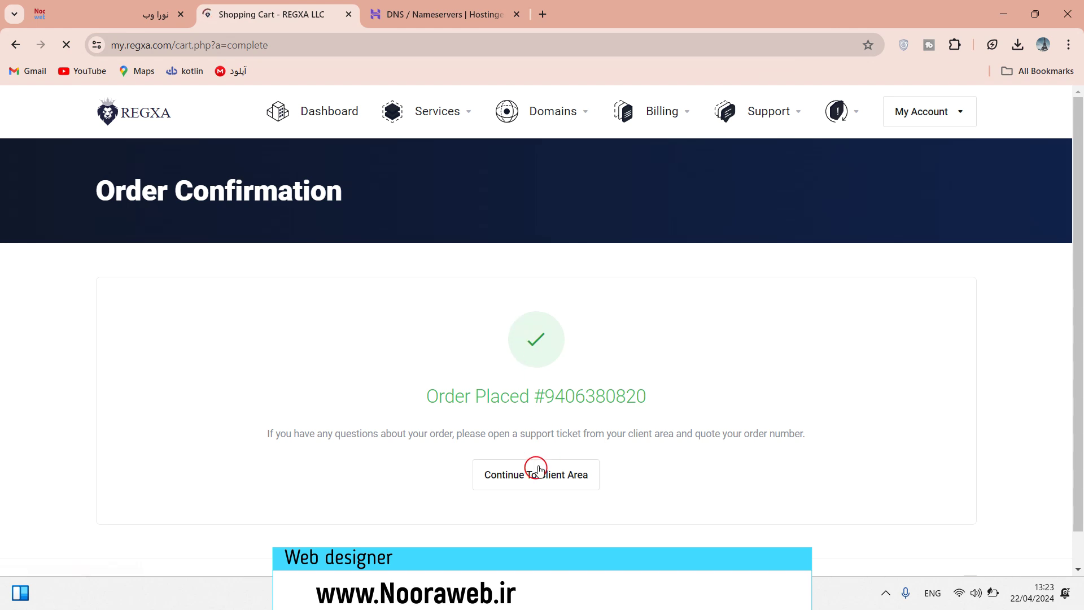
{"action": "left_click", "coordinate": [539, 473]}
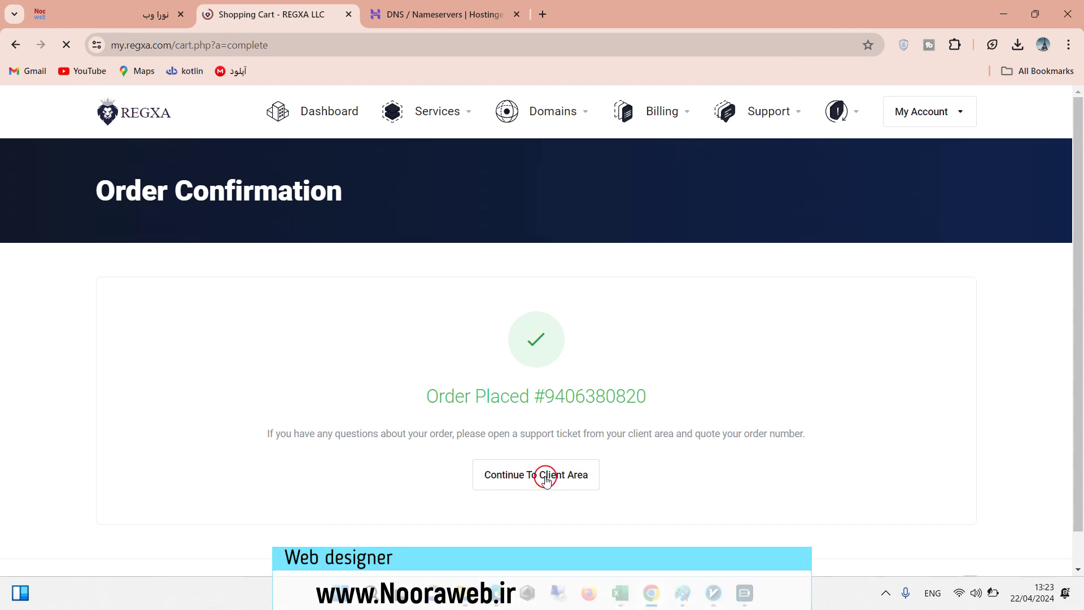
{"action": "left_click", "coordinate": [781, 120]}
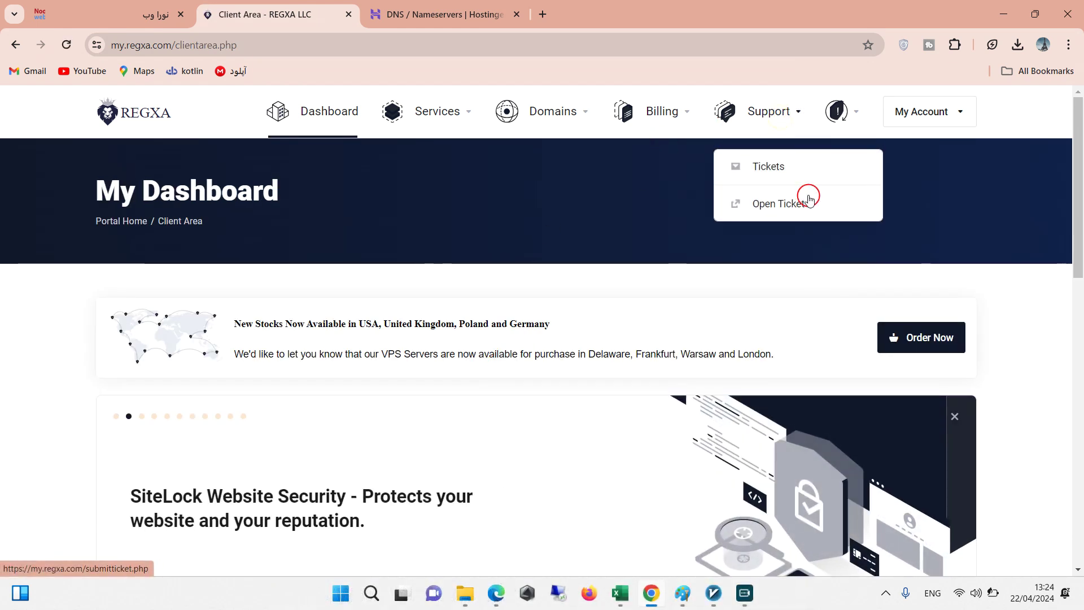
{"action": "left_click", "coordinate": [779, 167]}
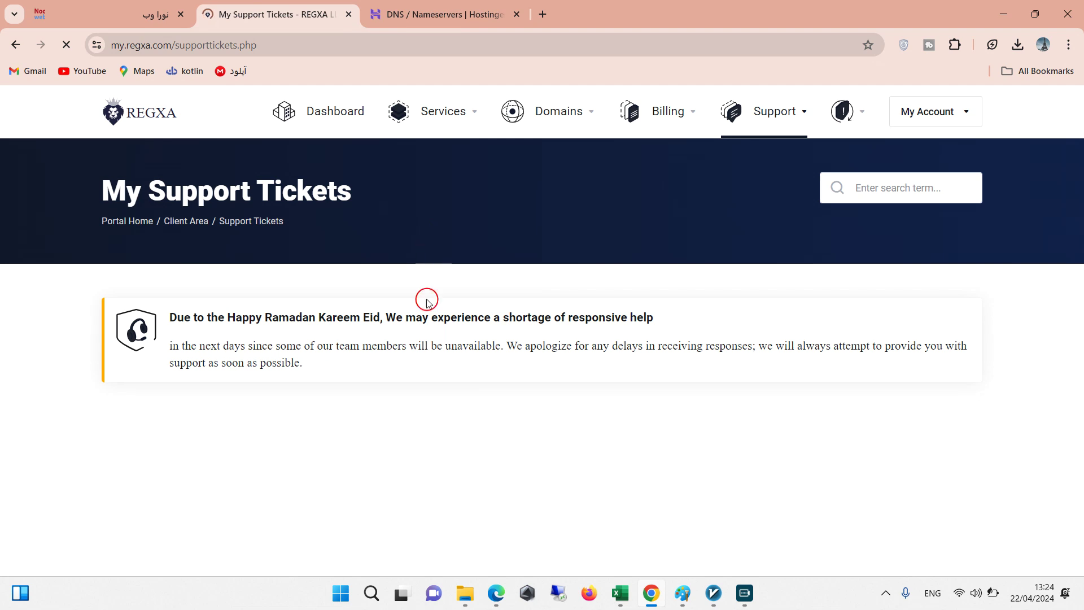
{"action": "left_click", "coordinate": [271, 491]}
- Copy ns1.iqdcn.com from the support ticket and enter it as Nameserver 1 of armanibash.site on Hostinger
{"action": "left_click_drag", "start_coordinate": [340, 268], "coordinate": [416, 267]}
{"action": "key", "text": "ctrl+c"}
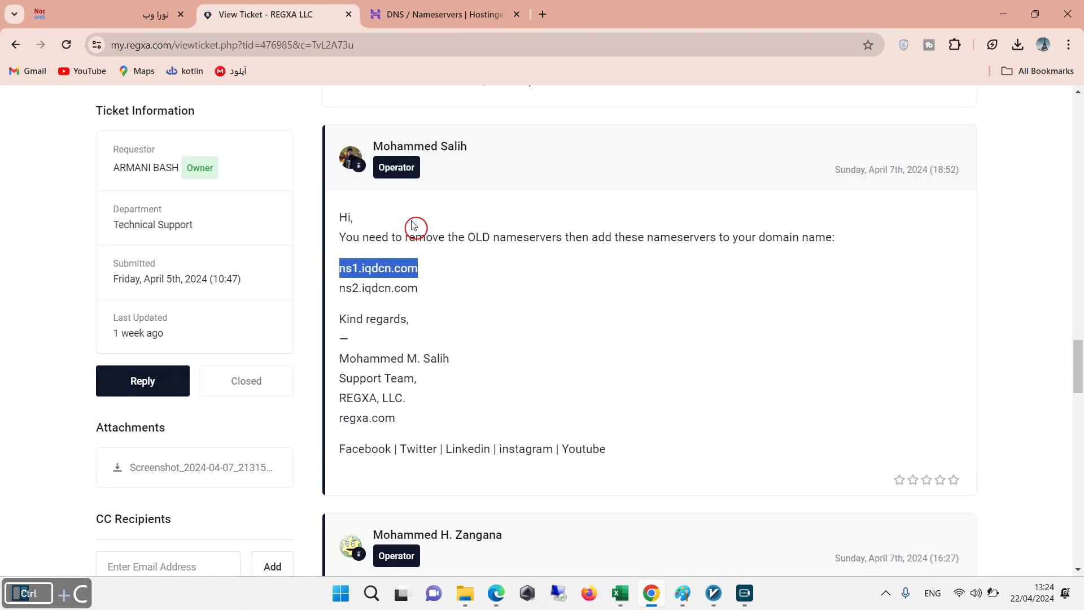
{"action": "left_click", "coordinate": [430, 13]}
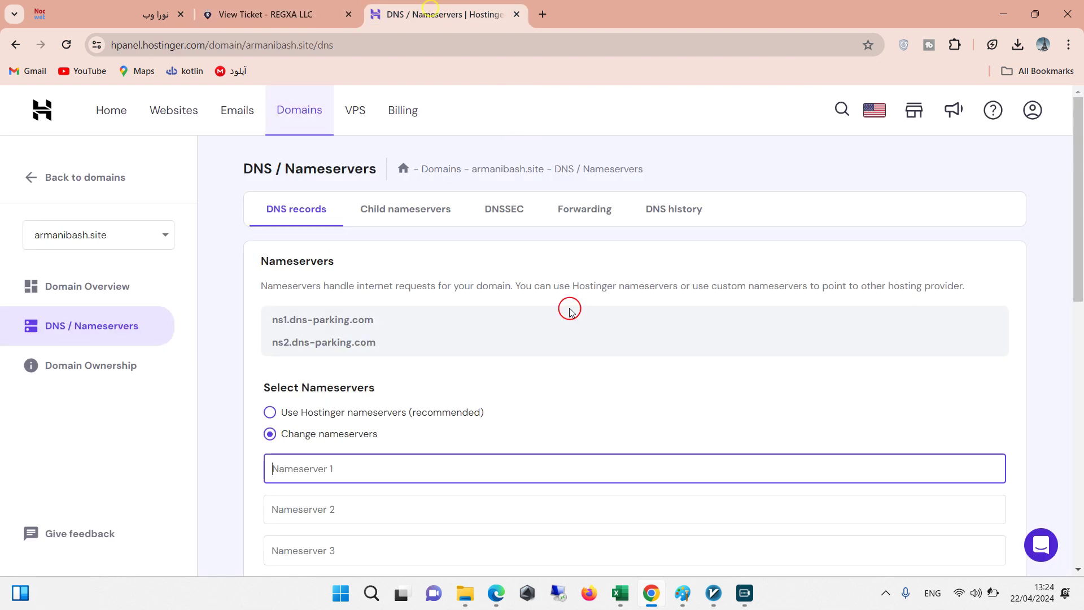
{"action": "left_click", "coordinate": [364, 469]}
{"action": "key", "text": "ctrl+v"}
- Copy ns2.iqdcn.com from the support ticket and enter it as Nameserver 2 of armanibash.site on Hostinger
{"action": "left_click", "coordinate": [327, 13]}
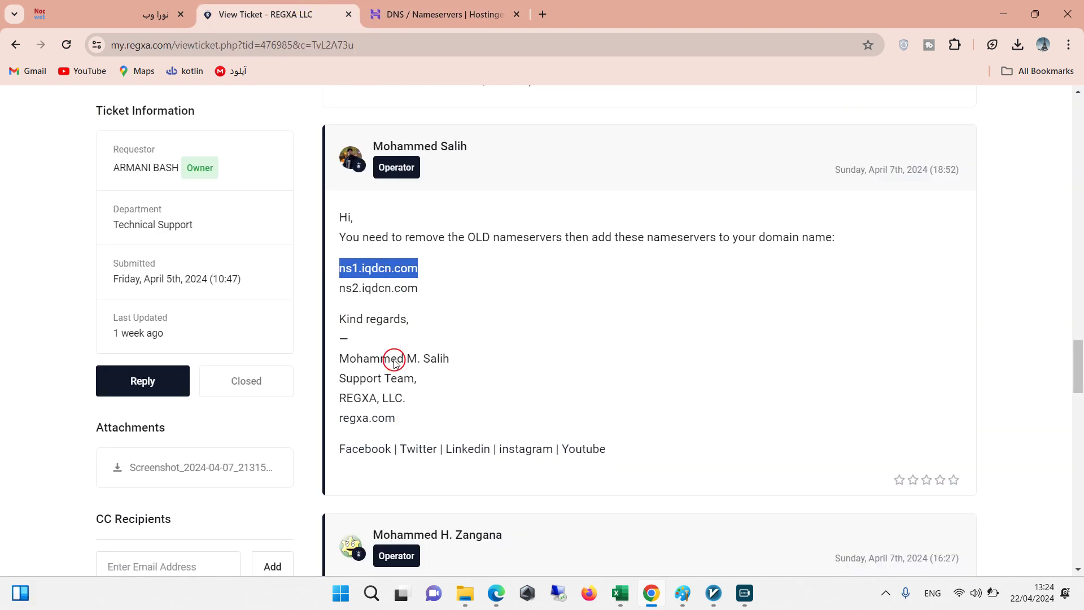
{"action": "triple_click", "coordinate": [350, 282]}
{"action": "key", "text": "ctrl+c"}
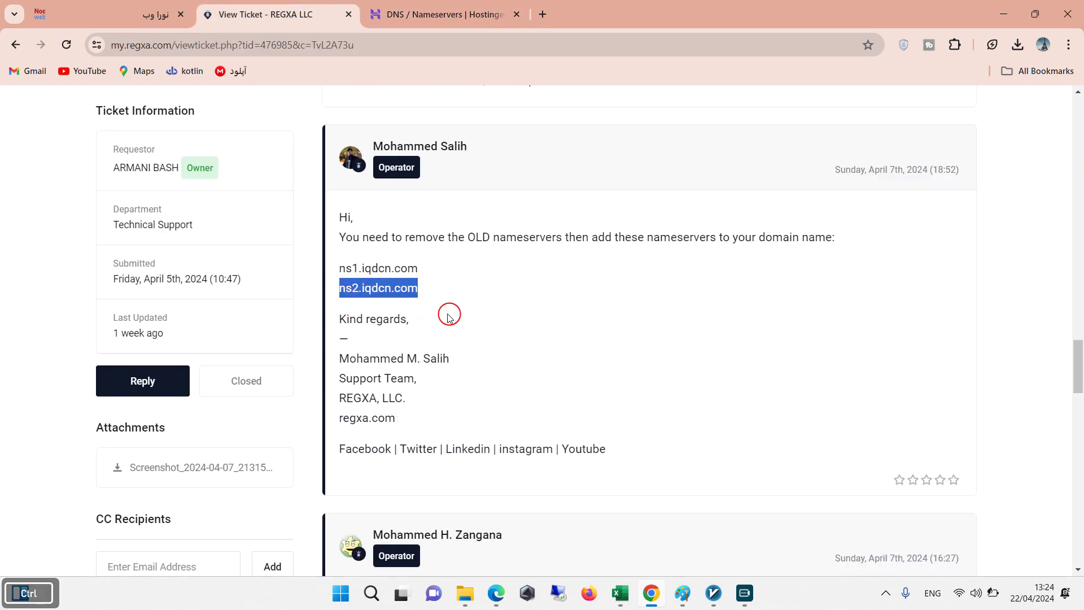
{"action": "left_click", "coordinate": [464, 17]}
{"action": "left_click", "coordinate": [333, 503]}
{"action": "key", "text": "ctrl+v"}
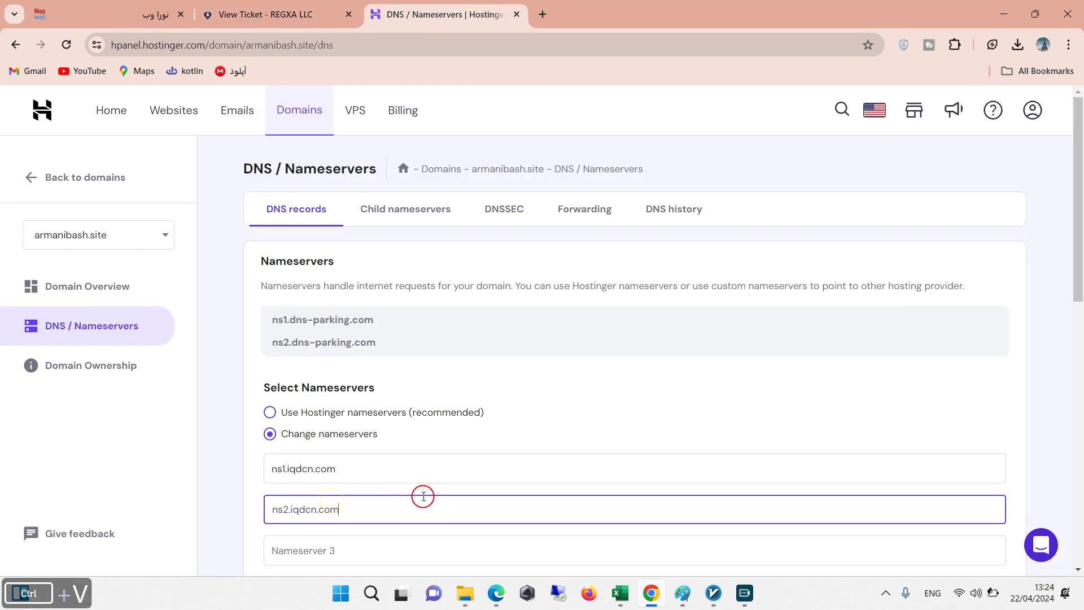
- Save the new nameservers of armanibash.site and close the confirmation
{"action": "scroll", "coordinate": [397, 450], "scroll_direction": "down", "scroll_amount": 3}
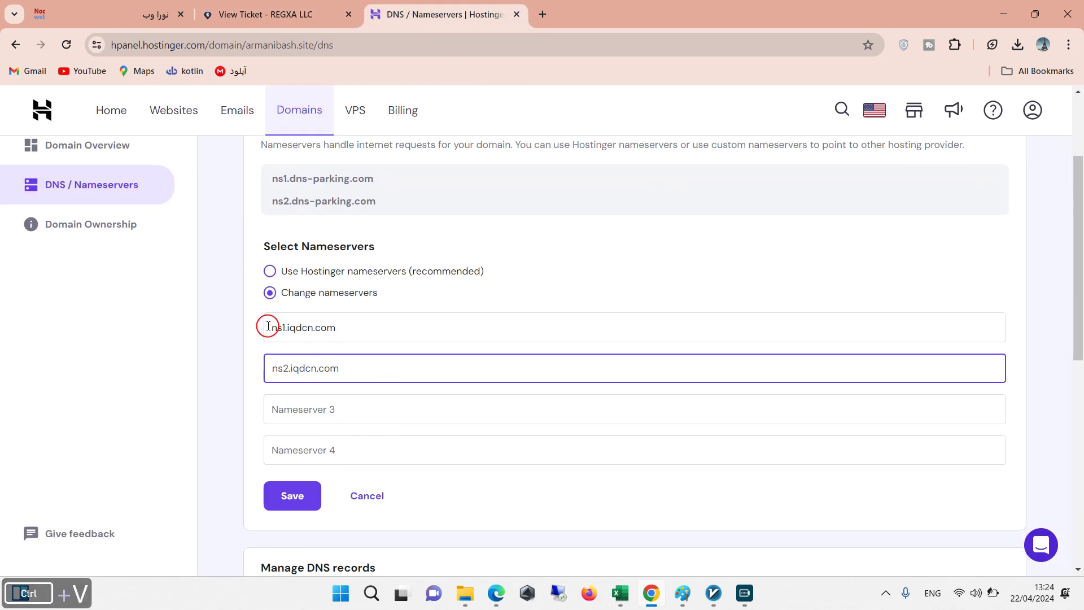
{"action": "left_click", "coordinate": [301, 500]}
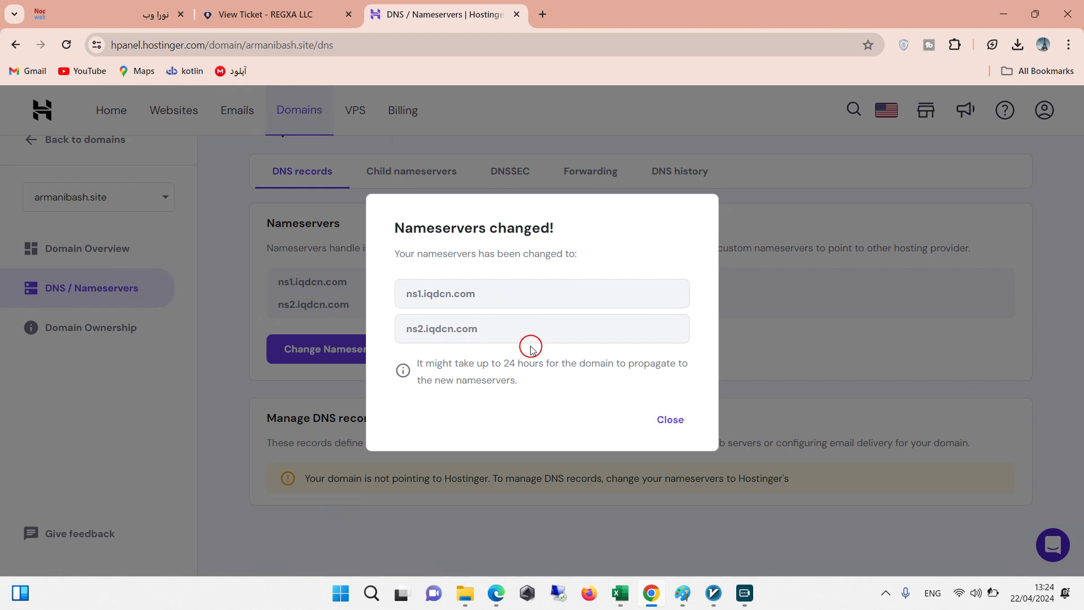
{"action": "left_click", "coordinate": [666, 416]}
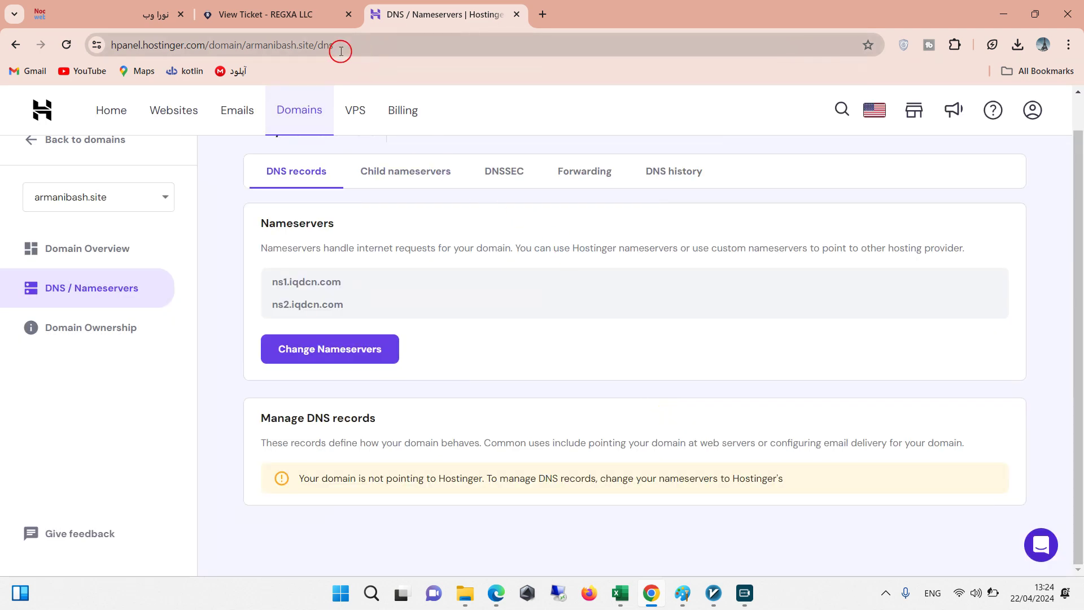
- Copy armanibash.site from the page address, search Google for "check ns" in a new tab and open the DNS Checker site
{"action": "left_click_drag", "start_coordinate": [345, 45], "coordinate": [277, 45]}
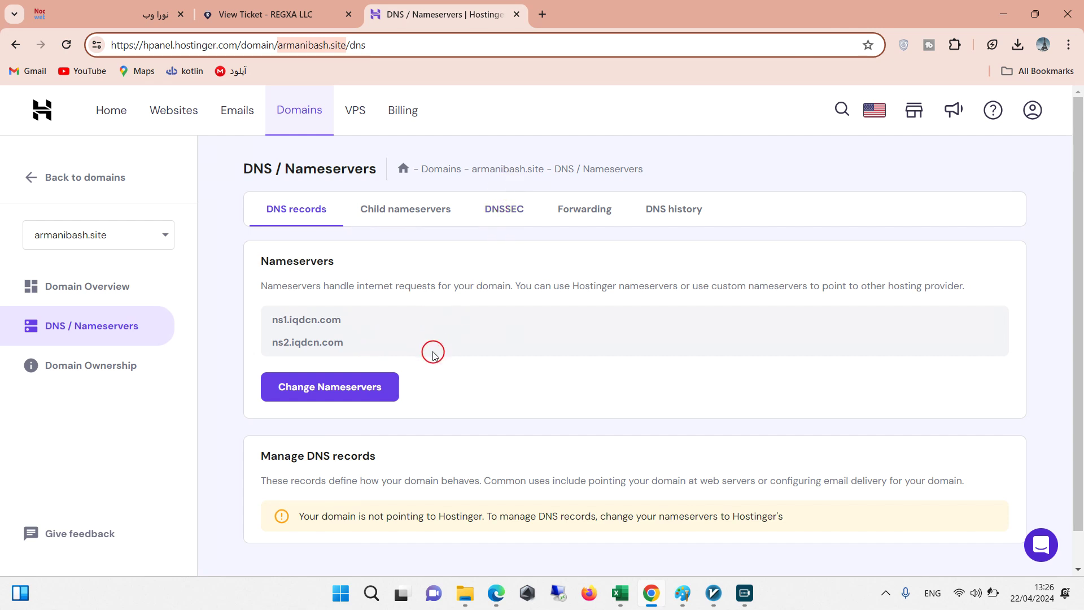
{"action": "left_click", "coordinate": [541, 14]}
{"action": "type", "text": "check ns"}
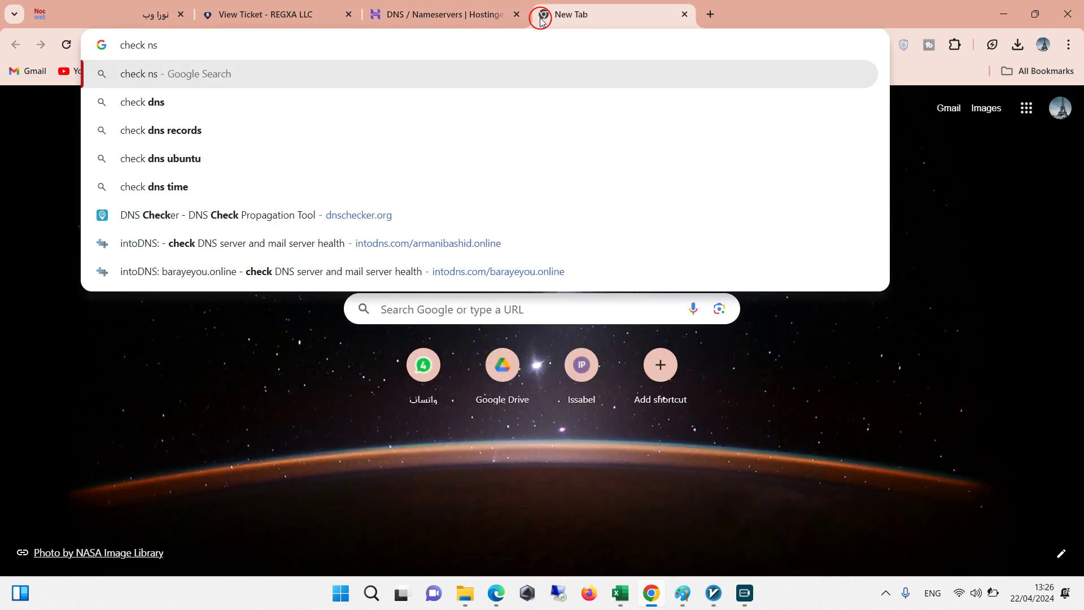
{"action": "key", "text": "Return"}
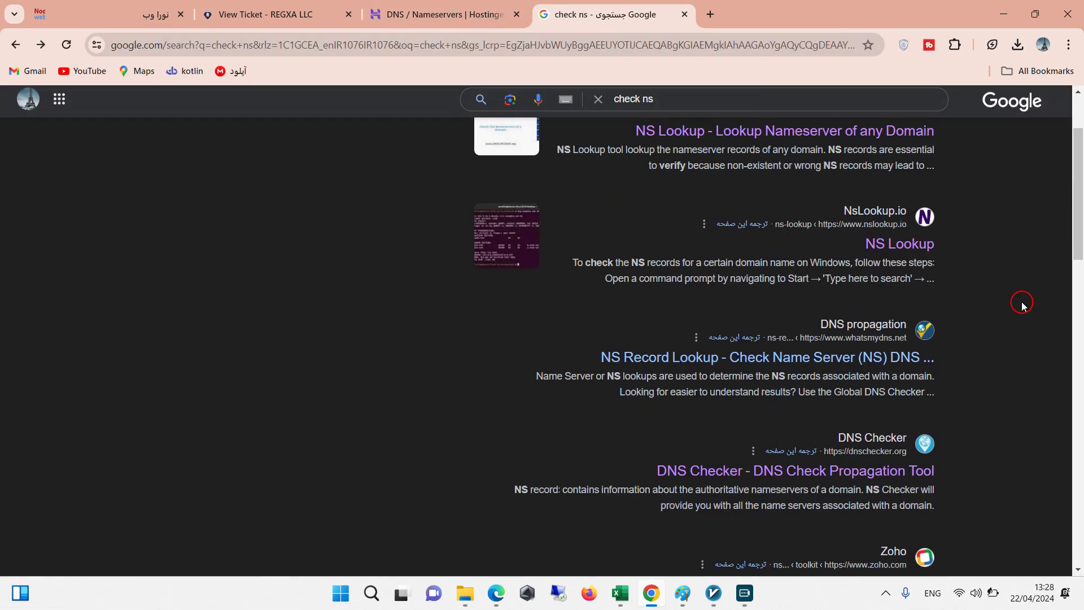
{"action": "scroll", "coordinate": [1032, 305], "scroll_direction": "down", "scroll_amount": 1}
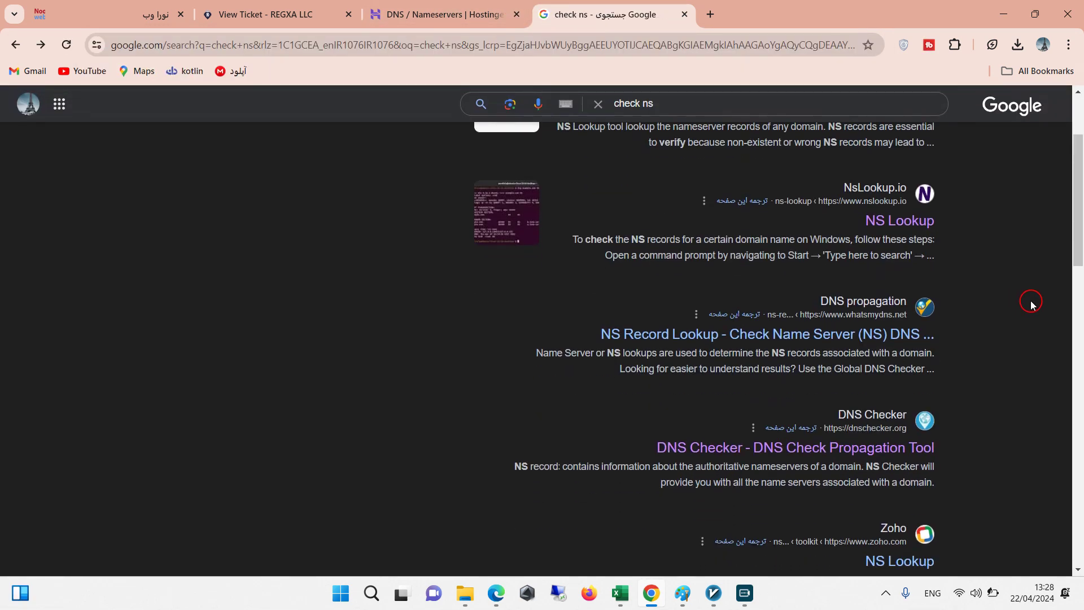
{"action": "scroll", "coordinate": [999, 407], "scroll_direction": "up", "scroll_amount": 3}
{"action": "scroll", "coordinate": [965, 358], "scroll_direction": "down", "scroll_amount": 4}
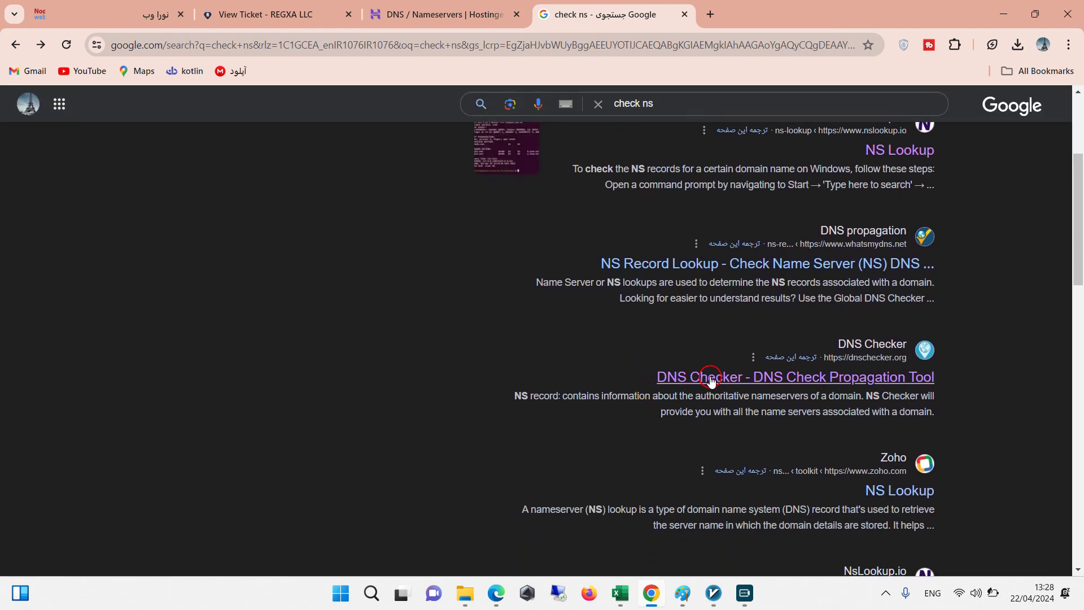
{"action": "left_click", "coordinate": [711, 381]}
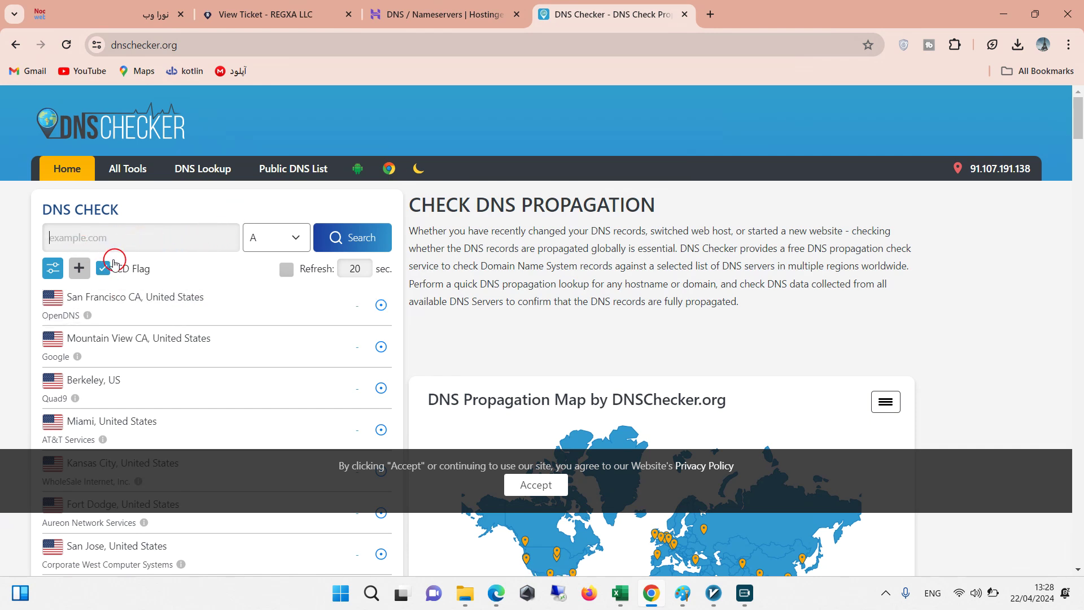
- Look up the NS records of armanibash.site, accept the privacy notice and examine the worldwide propagation results
{"action": "left_click", "coordinate": [138, 243]}
{"action": "key", "text": "ctrl+v"}
{"action": "left_click", "coordinate": [294, 240]}
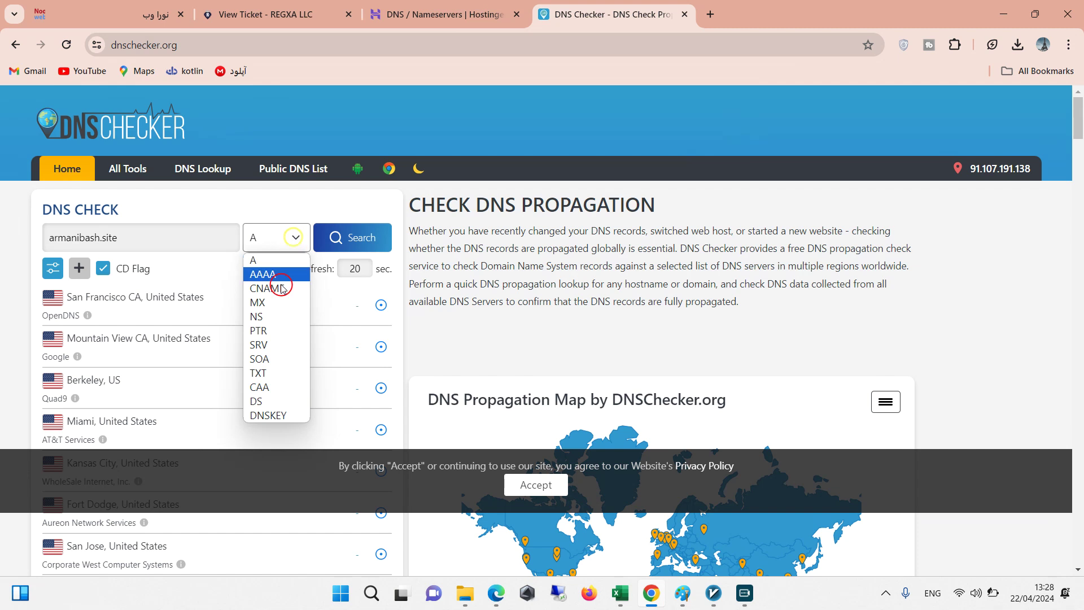
{"action": "left_click", "coordinate": [276, 317]}
{"action": "left_click", "coordinate": [346, 240]}
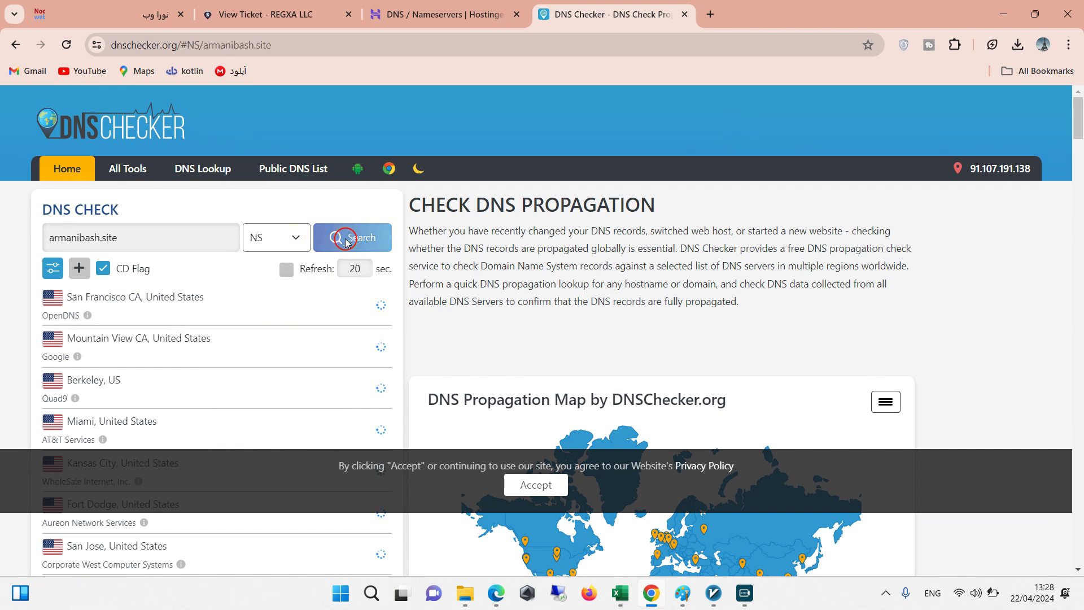
{"action": "left_click", "coordinate": [534, 485]}
{"action": "scroll", "coordinate": [387, 380], "scroll_direction": "down", "scroll_amount": 3}
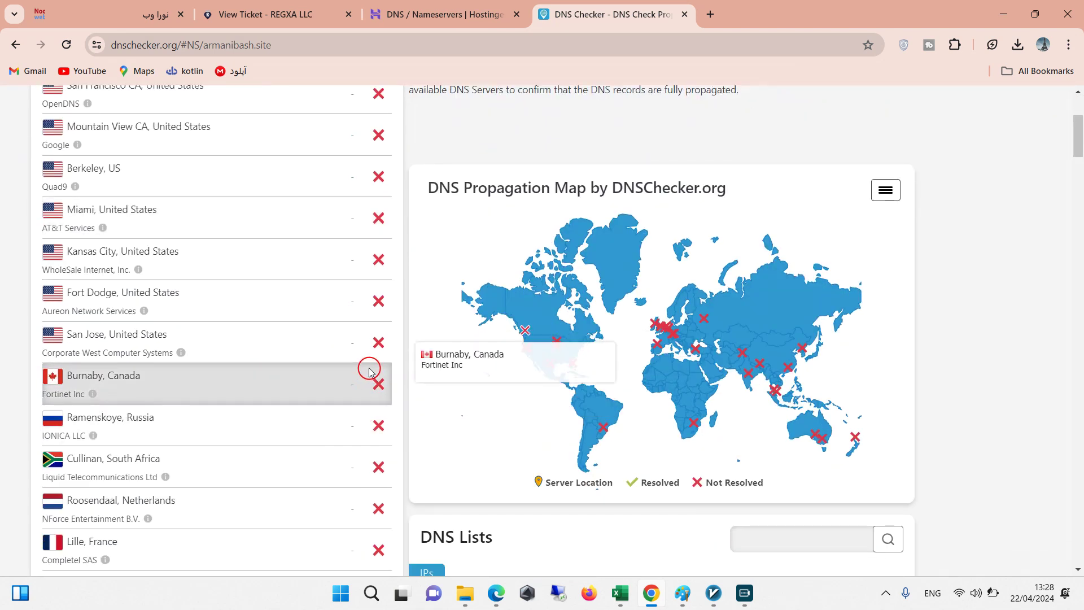
{"action": "scroll", "coordinate": [378, 389], "scroll_direction": "up", "scroll_amount": 2}
{"action": "scroll", "coordinate": [380, 394], "scroll_direction": "down", "scroll_amount": 1}
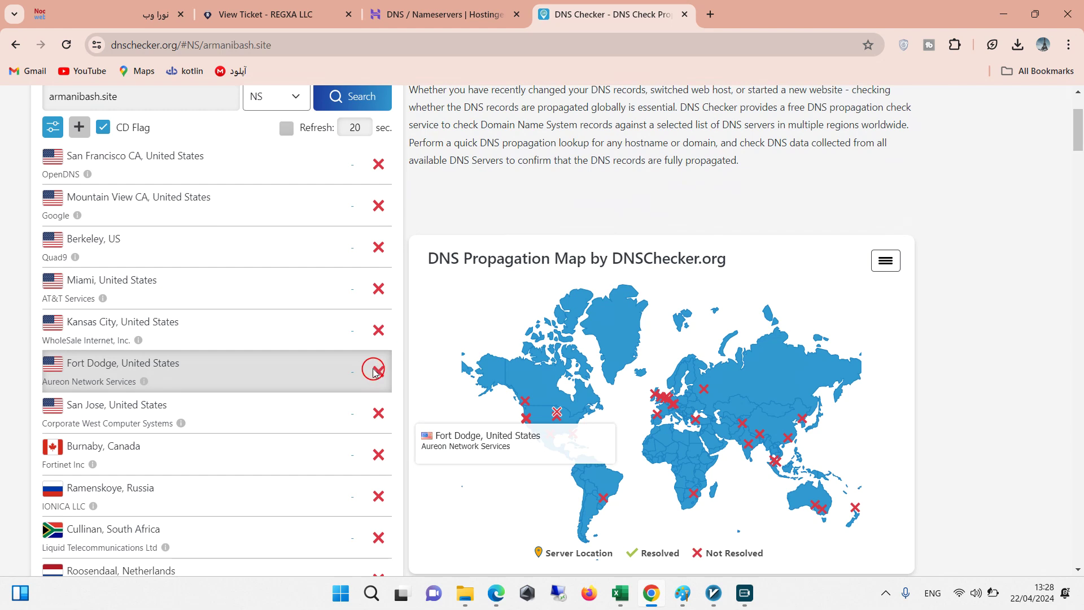
{"action": "scroll", "coordinate": [373, 367], "scroll_direction": "up", "scroll_amount": 2}
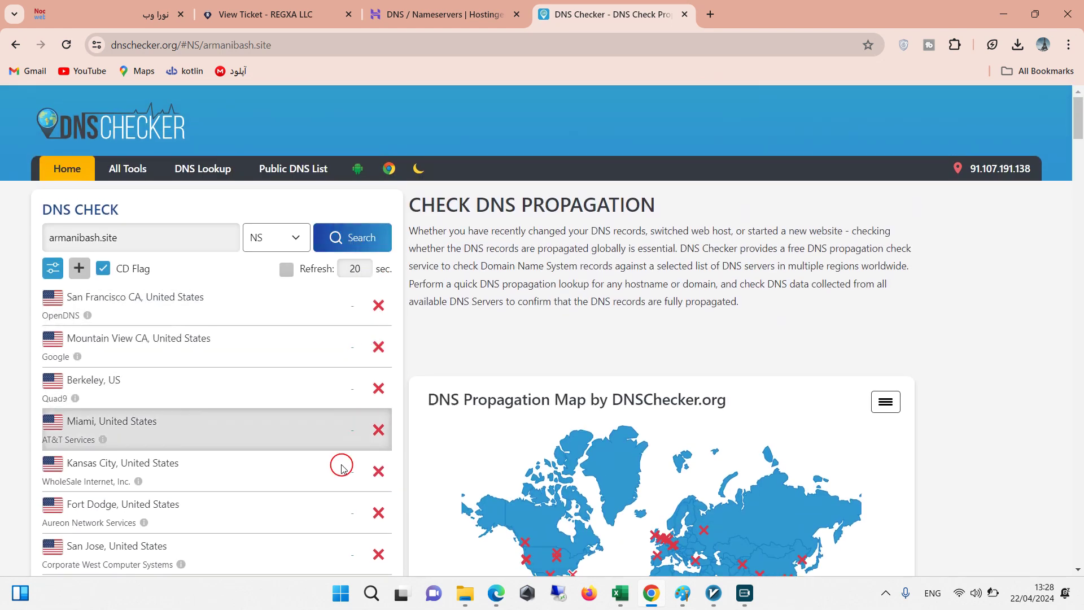
- Return to REGXA and open the product details of the Exa Mini service for armanibash.site from My Services
{"action": "left_click", "coordinate": [457, 8]}
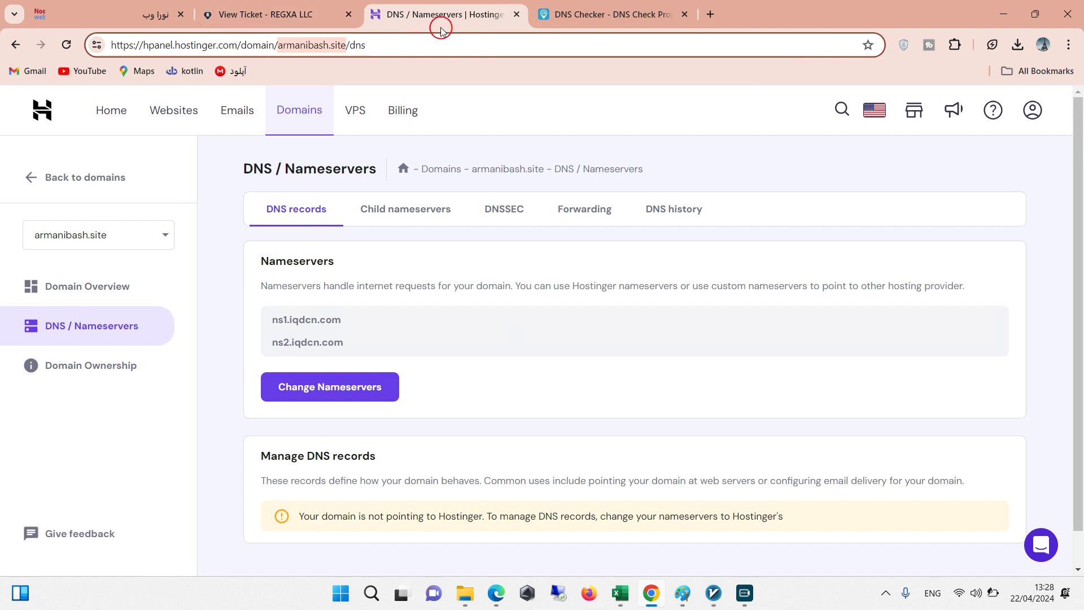
{"action": "left_click", "coordinate": [314, 16]}
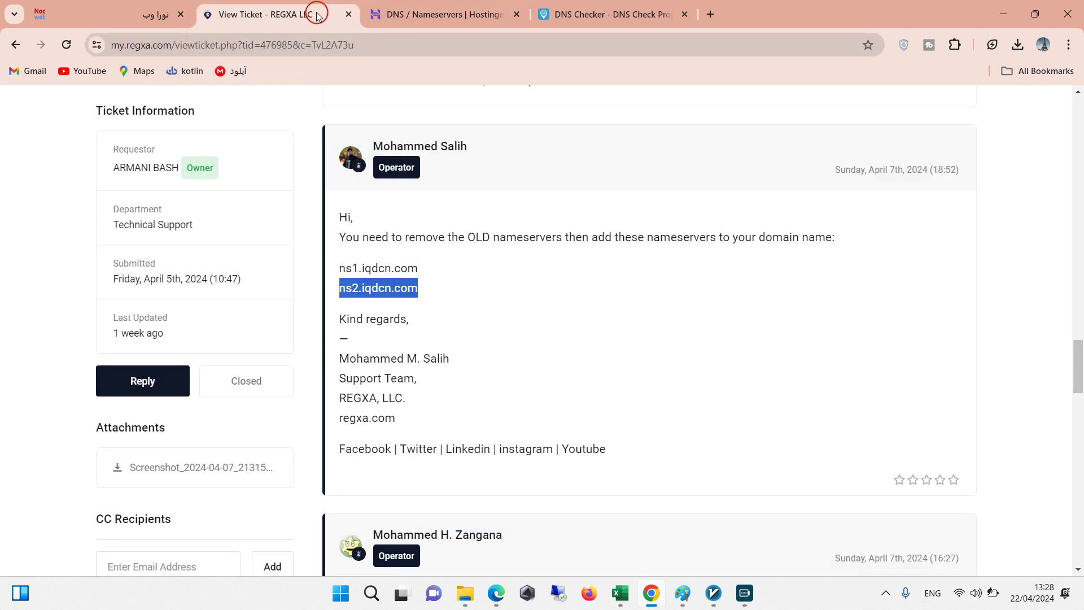
{"action": "scroll", "coordinate": [539, 276], "scroll_direction": "up", "scroll_amount": 3}
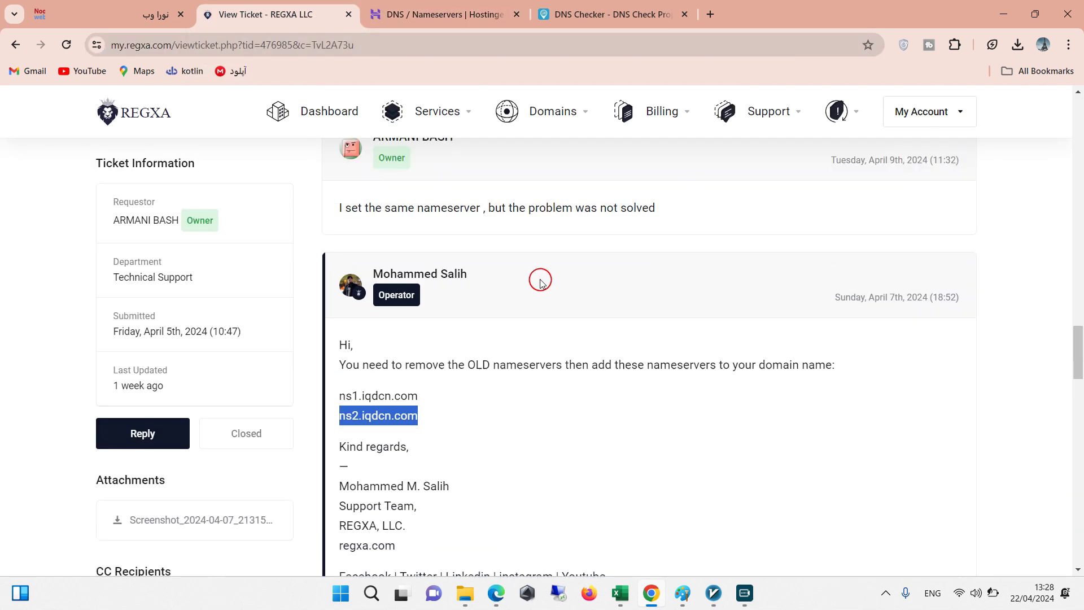
{"action": "left_click", "coordinate": [460, 113]}
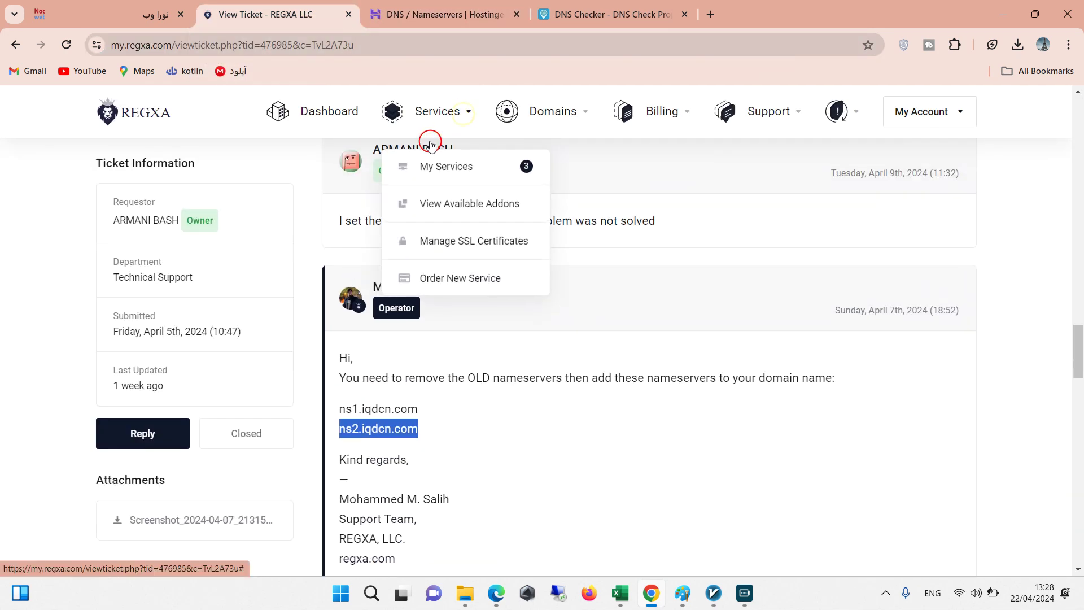
{"action": "left_click", "coordinate": [468, 174]}
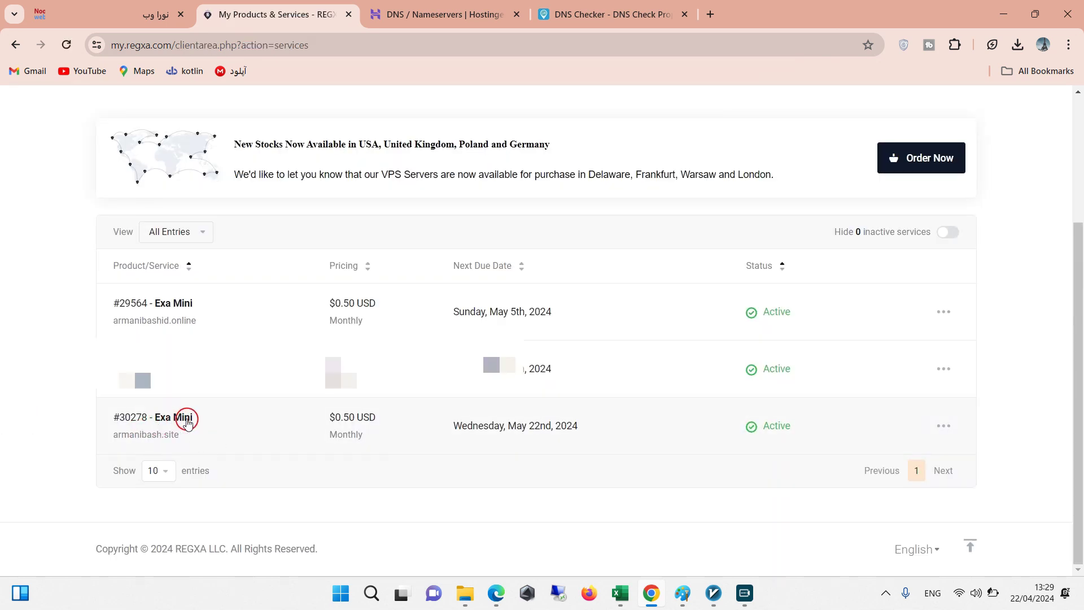
{"action": "left_click", "coordinate": [188, 422]}
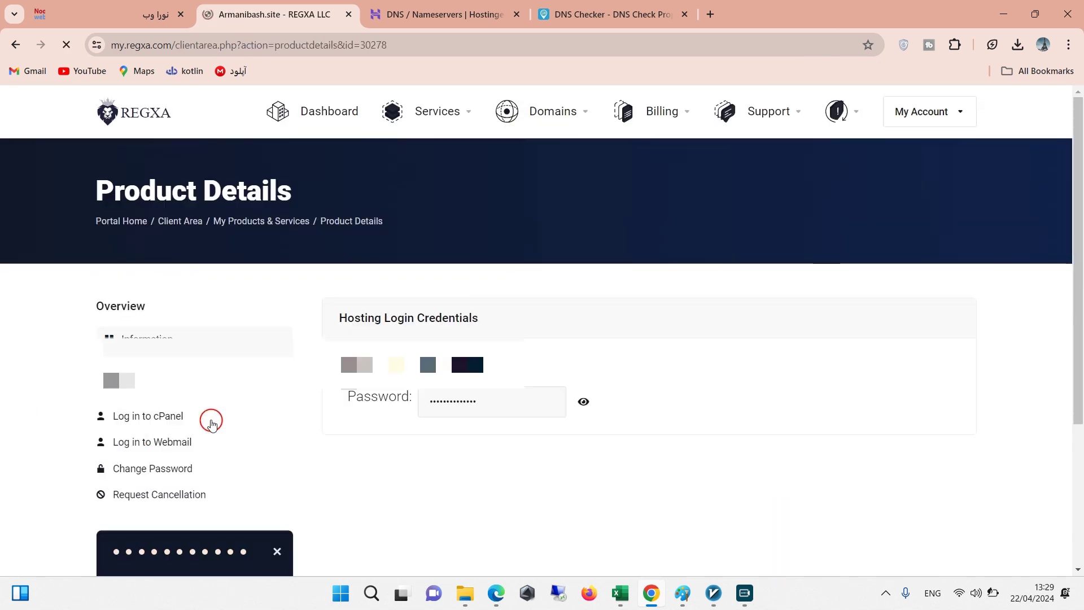
- Log in to cPanel from the armanibash.site product details, allow Interface Analytics and skip choosing a starting point
{"action": "scroll", "coordinate": [667, 345], "scroll_direction": "down", "scroll_amount": 3}
{"action": "scroll", "coordinate": [667, 345], "scroll_direction": "down", "scroll_amount": 3}
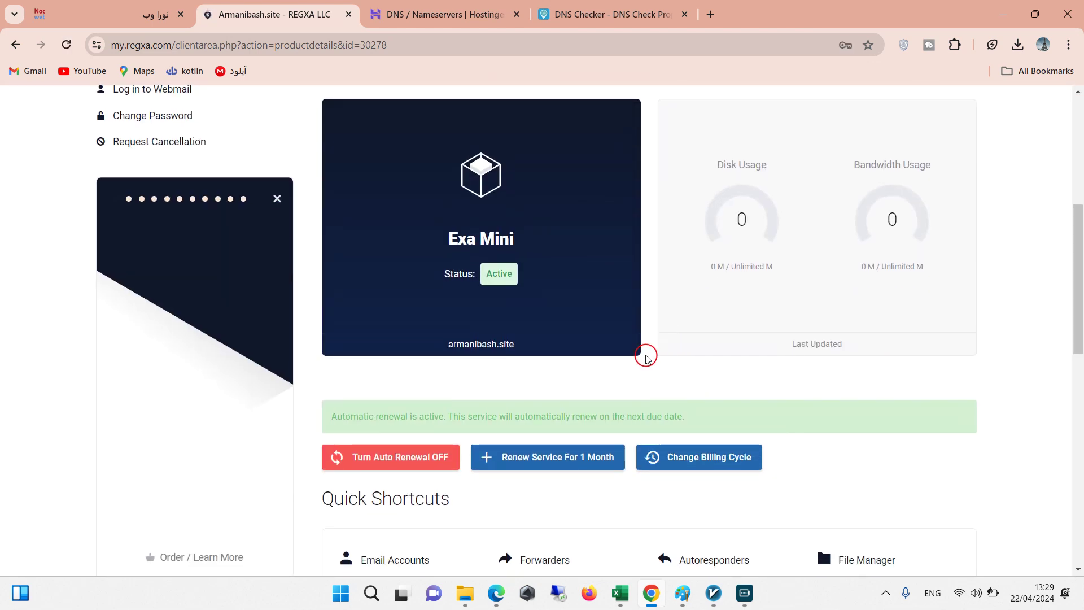
{"action": "scroll", "coordinate": [646, 355], "scroll_direction": "up", "scroll_amount": 6}
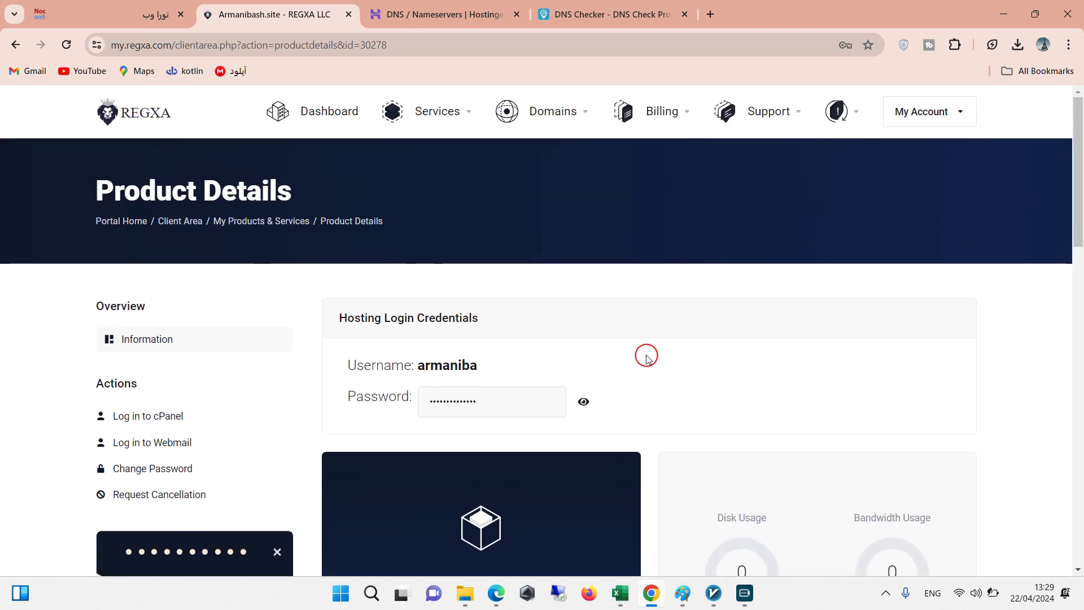
{"action": "scroll", "coordinate": [503, 363], "scroll_direction": "down", "scroll_amount": 2}
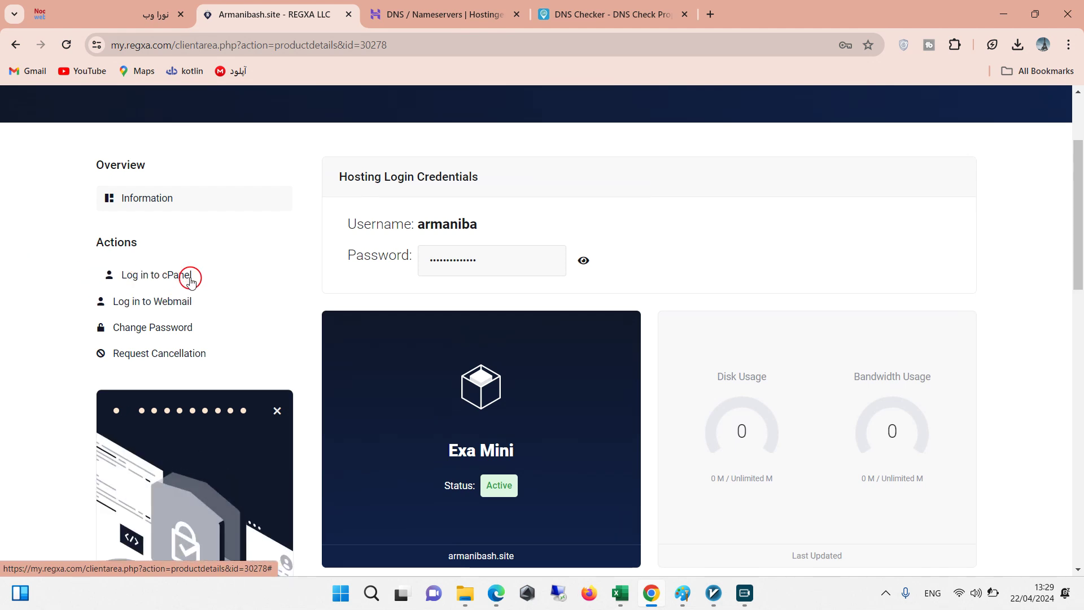
{"action": "left_click", "coordinate": [158, 275]}
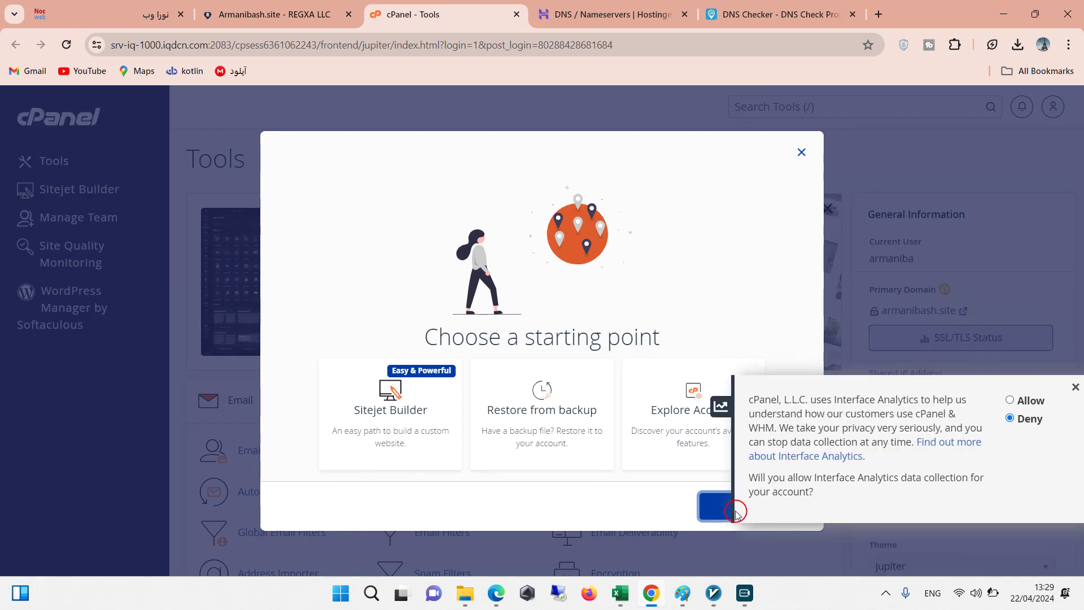
{"action": "left_click", "coordinate": [1031, 401]}
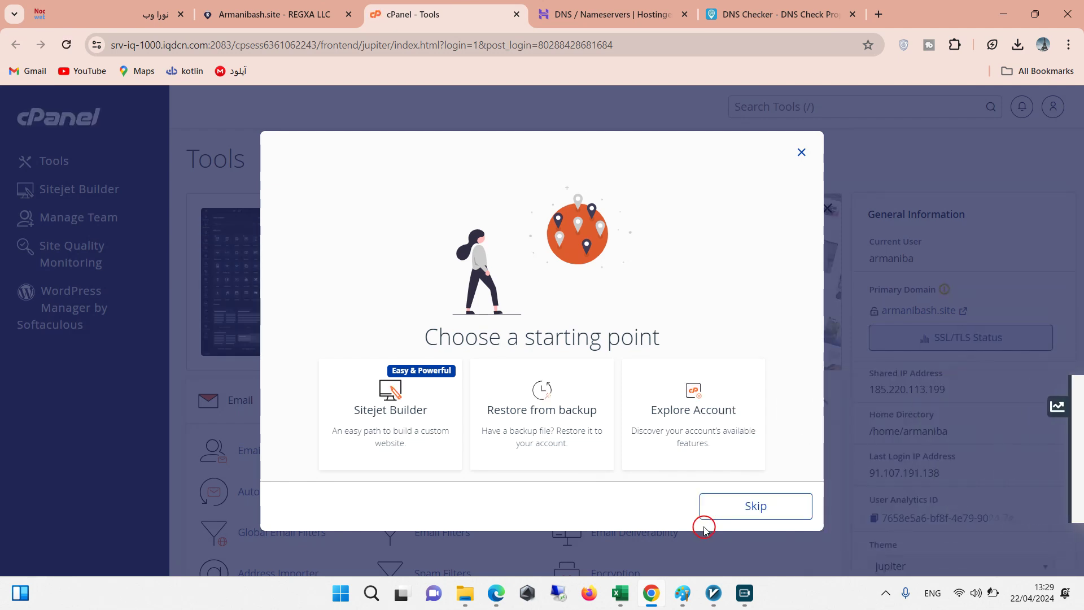
{"action": "left_click", "coordinate": [753, 507]}
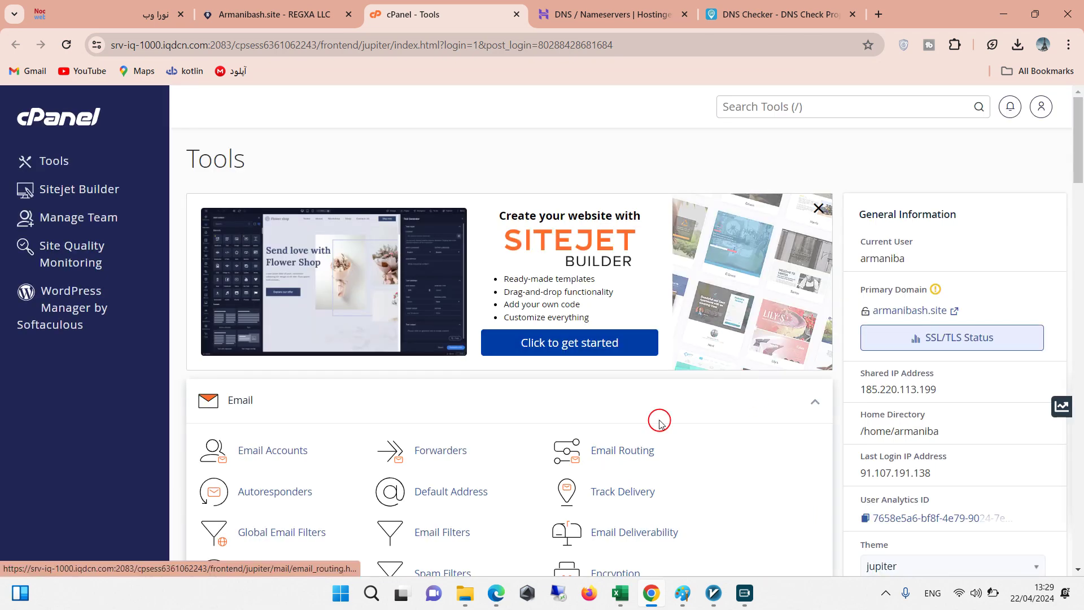
- Examine the SSL/TLS status of armanibash.site and its mail and www subdomains, and return to the cPanel tools
{"action": "left_click", "coordinate": [918, 337]}
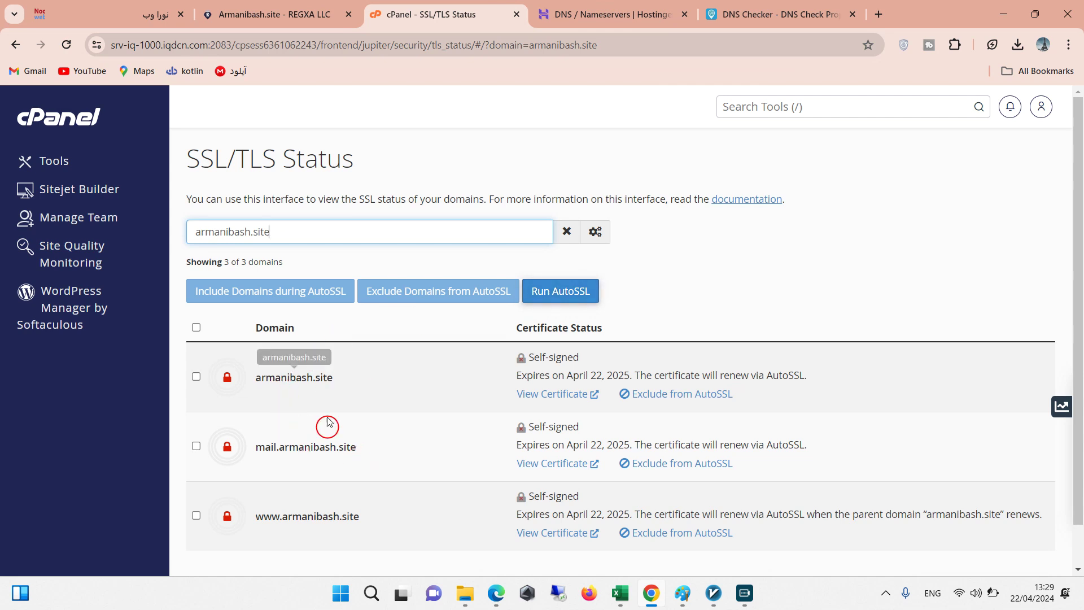
{"action": "scroll", "coordinate": [399, 440], "scroll_direction": "down", "scroll_amount": 1}
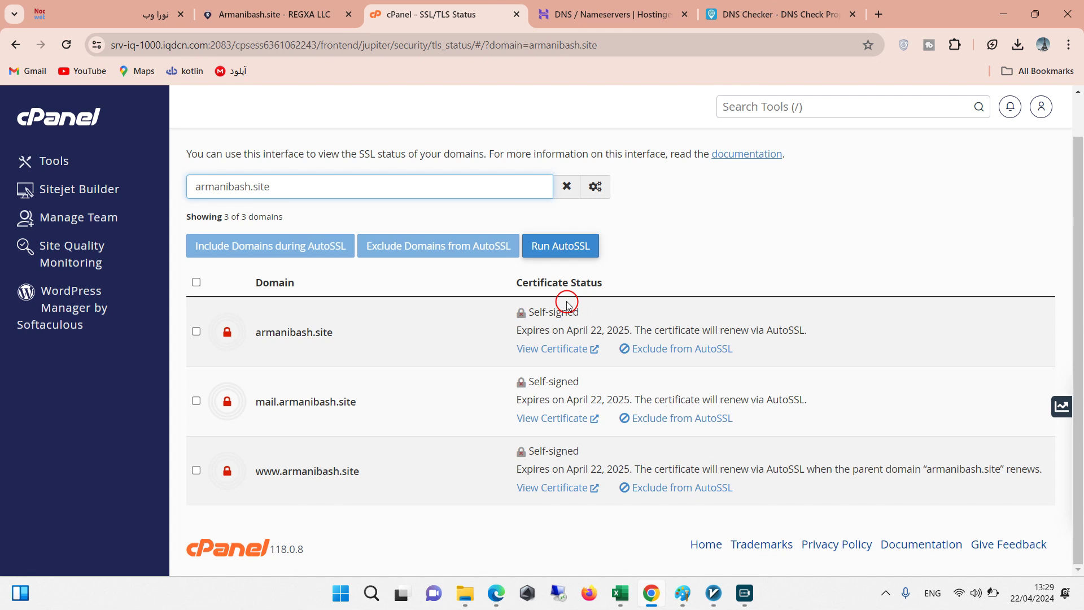
{"action": "scroll", "coordinate": [428, 333], "scroll_direction": "up", "scroll_amount": 1}
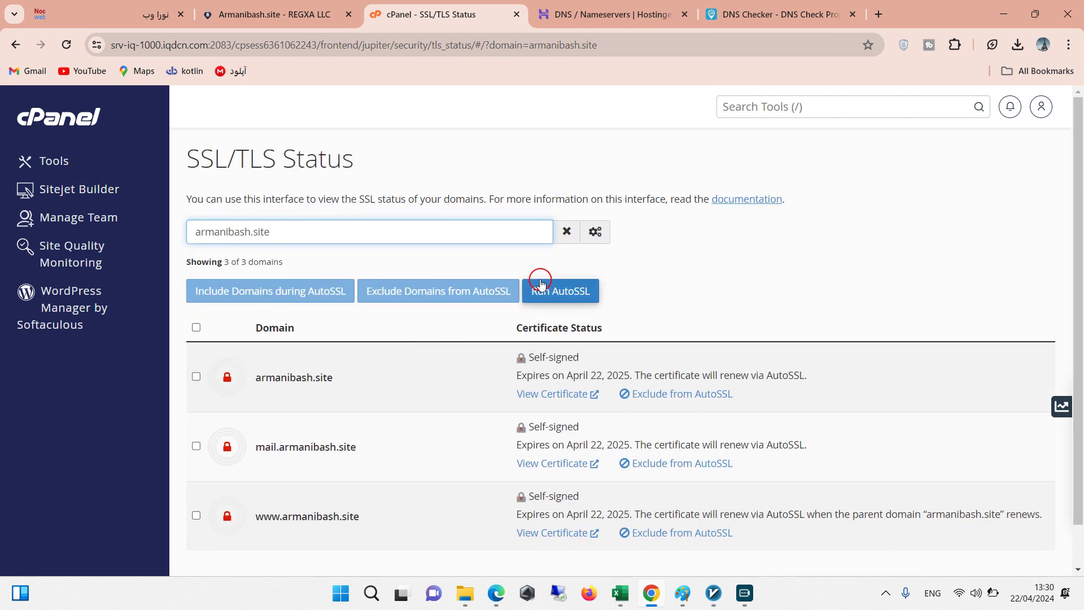
{"action": "scroll", "coordinate": [540, 282], "scroll_direction": "down", "scroll_amount": 1}
{"action": "key", "text": "alt+Left"}
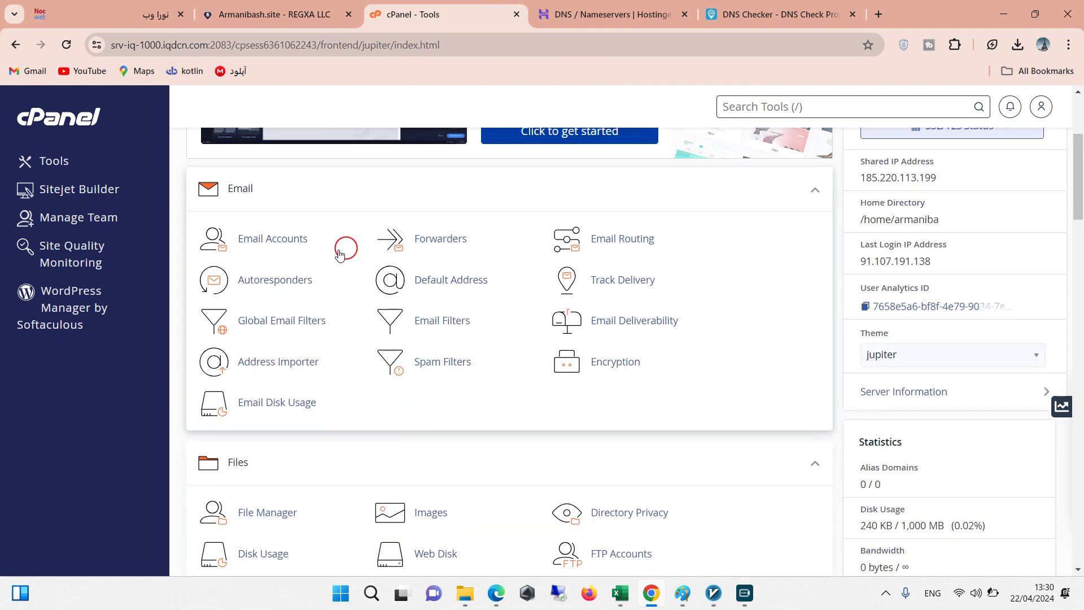
- Open the public_html folder in cPanel's File Manager to view its contents
{"action": "scroll", "coordinate": [480, 332], "scroll_direction": "down", "scroll_amount": 6}
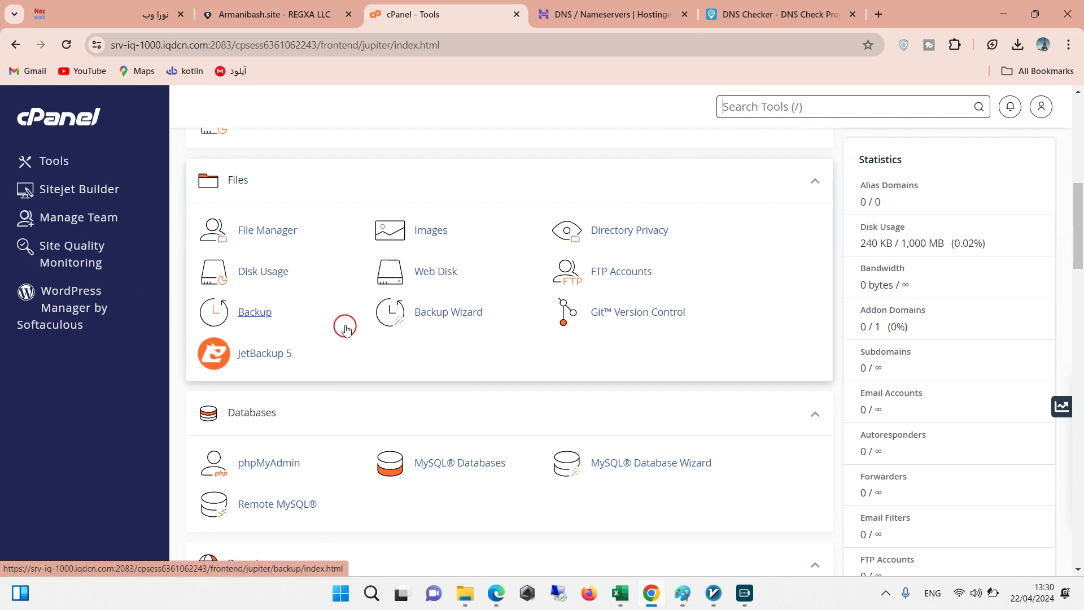
{"action": "left_click", "coordinate": [268, 232]}
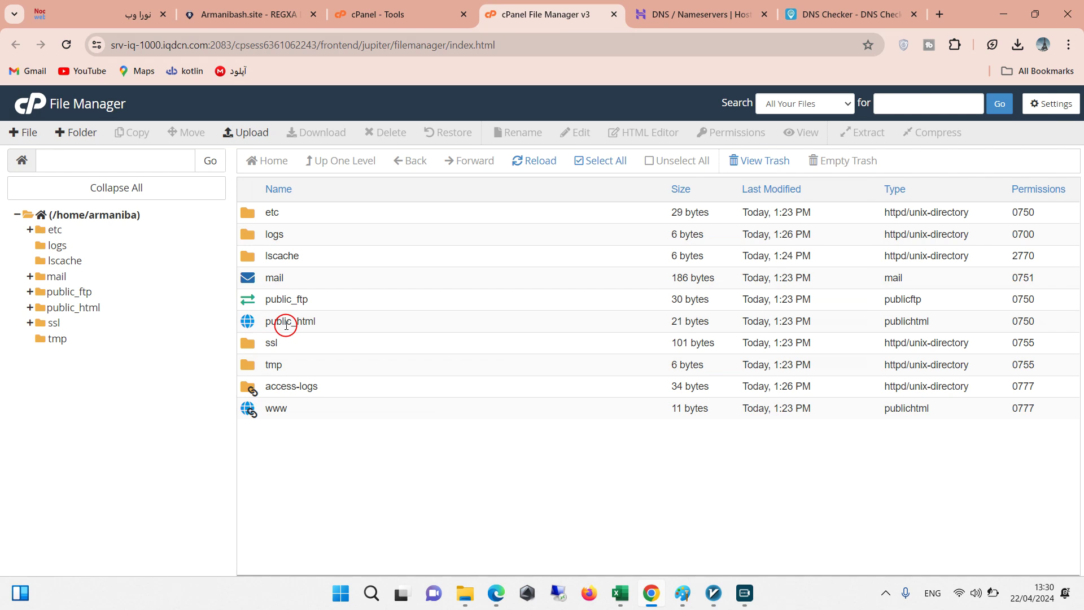
{"action": "double_click", "coordinate": [254, 322]}
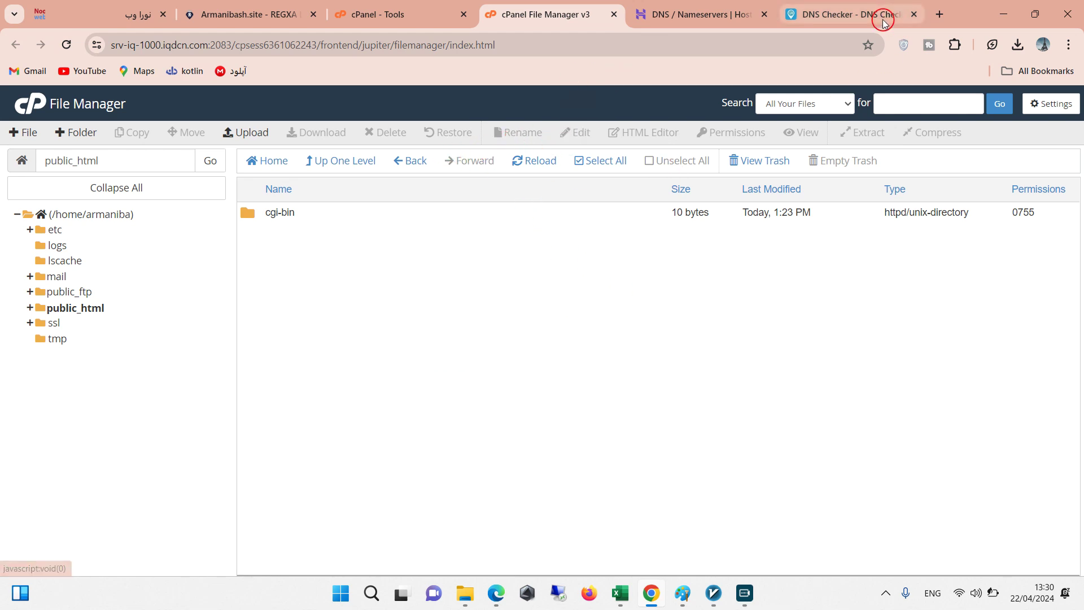
- Load the copied address armanibash.site in a new browser tab to check the website
{"action": "left_click", "coordinate": [940, 17]}
{"action": "right_click", "coordinate": [395, 44]}
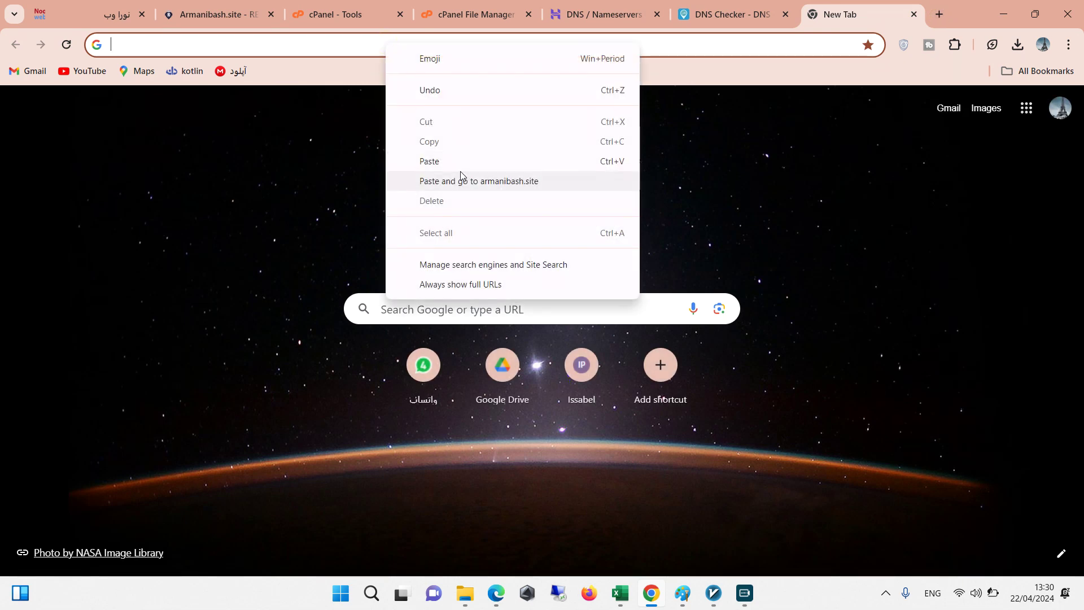
{"action": "left_click", "coordinate": [460, 163]}
{"action": "key", "text": "Return"}
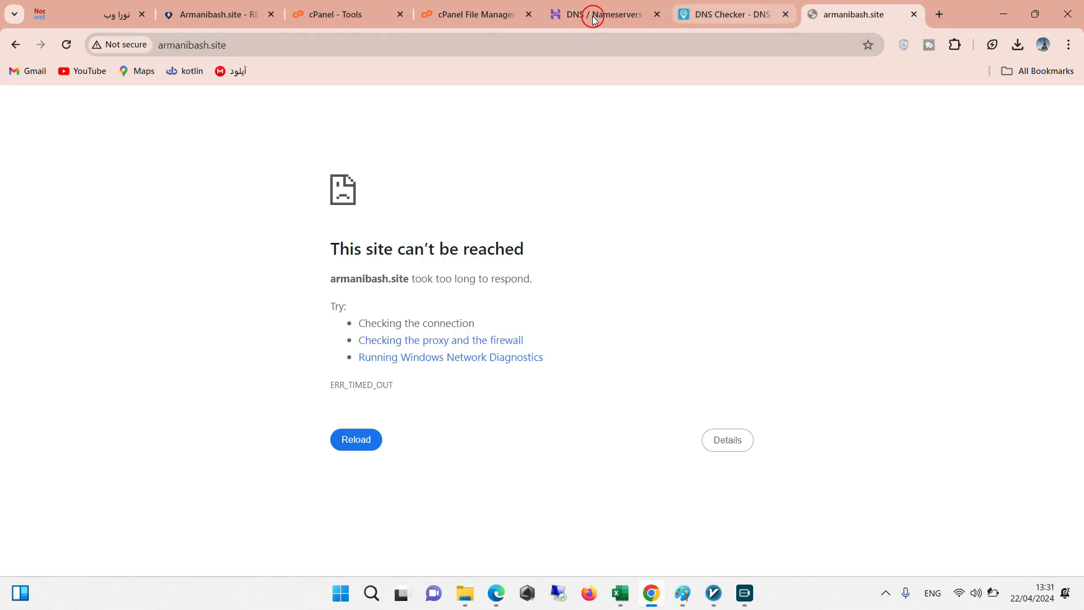
- Return to the File Manager and close it to get back to the cPanel tools
{"action": "left_click", "coordinate": [232, 16]}
{"action": "left_click", "coordinate": [474, 14]}
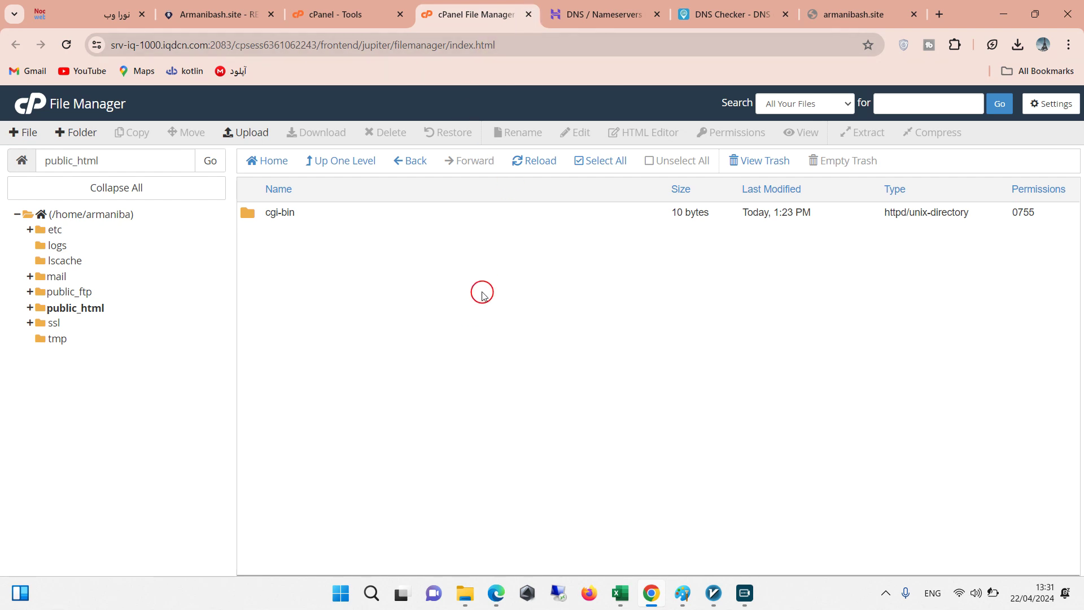
{"action": "left_click", "coordinate": [528, 14]}
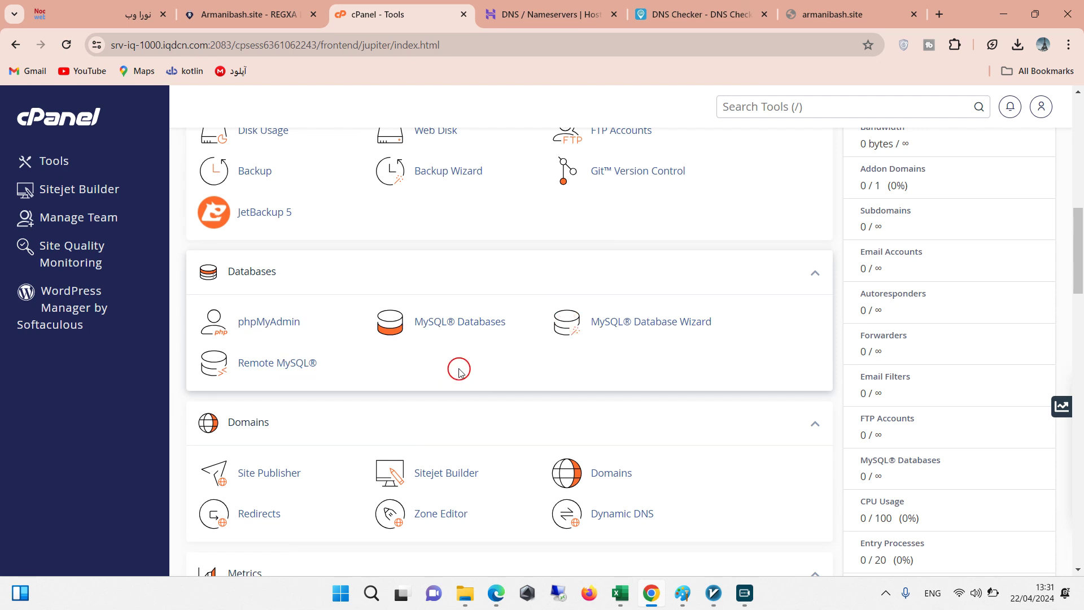
- Open WordPress Manager by Softaculous from the Software tools and start a new WordPress installation
{"action": "scroll", "coordinate": [461, 370], "scroll_direction": "down", "scroll_amount": 4}
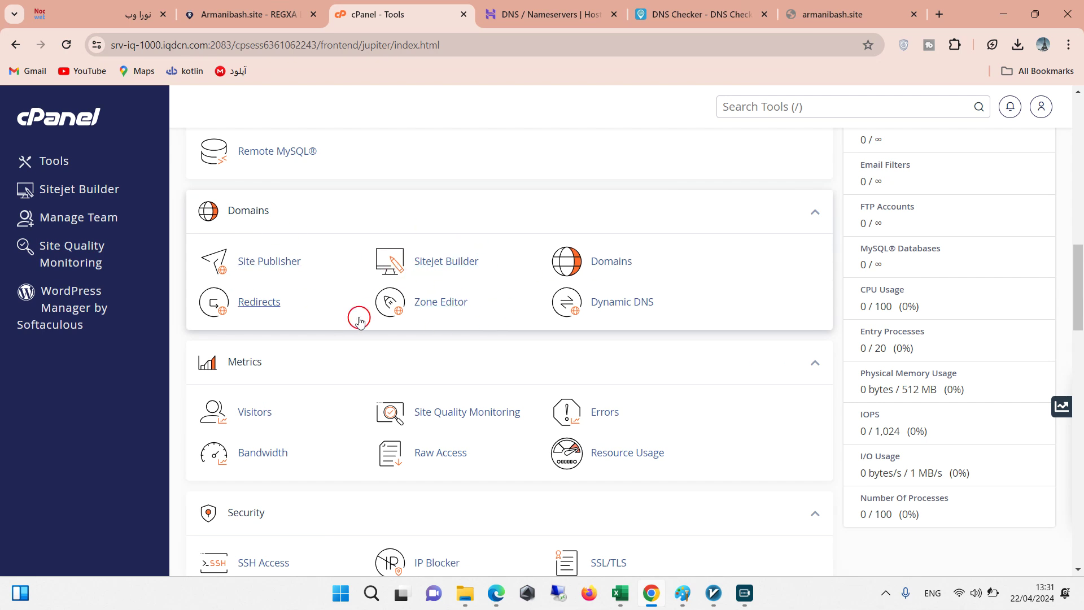
{"action": "scroll", "coordinate": [375, 322], "scroll_direction": "down", "scroll_amount": 2}
{"action": "scroll", "coordinate": [348, 352], "scroll_direction": "down", "scroll_amount": 2}
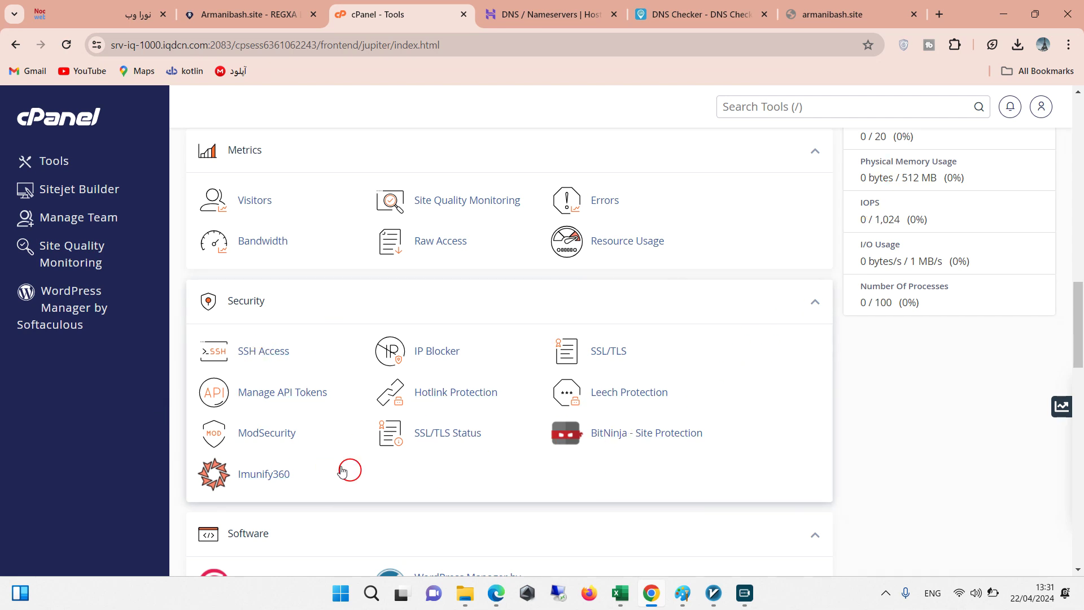
{"action": "scroll", "coordinate": [404, 471], "scroll_direction": "down", "scroll_amount": 1}
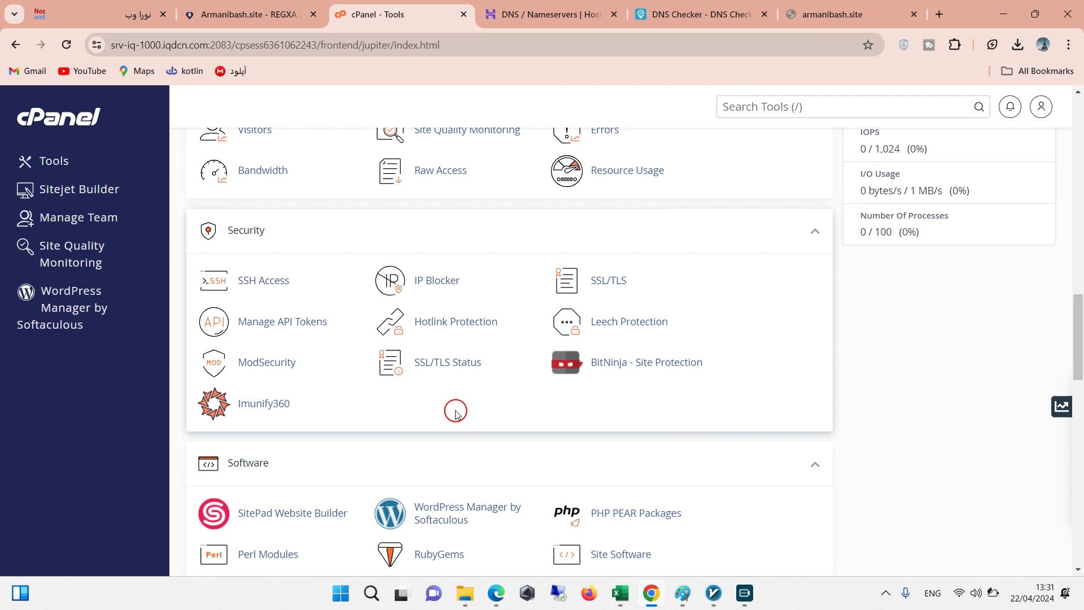
{"action": "scroll", "coordinate": [455, 410], "scroll_direction": "down", "scroll_amount": 3}
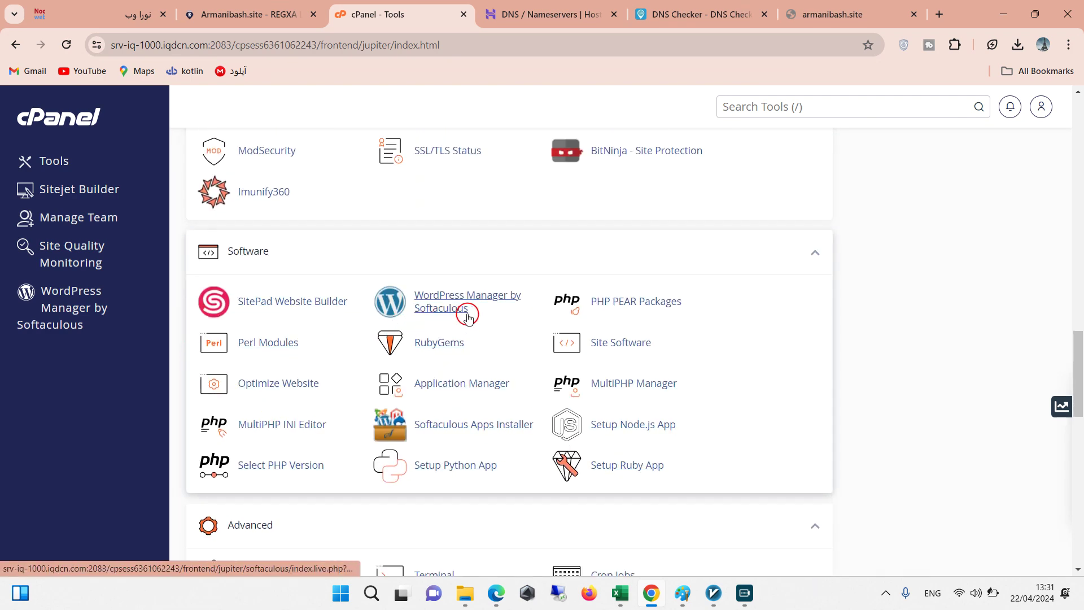
{"action": "left_click", "coordinate": [436, 308]}
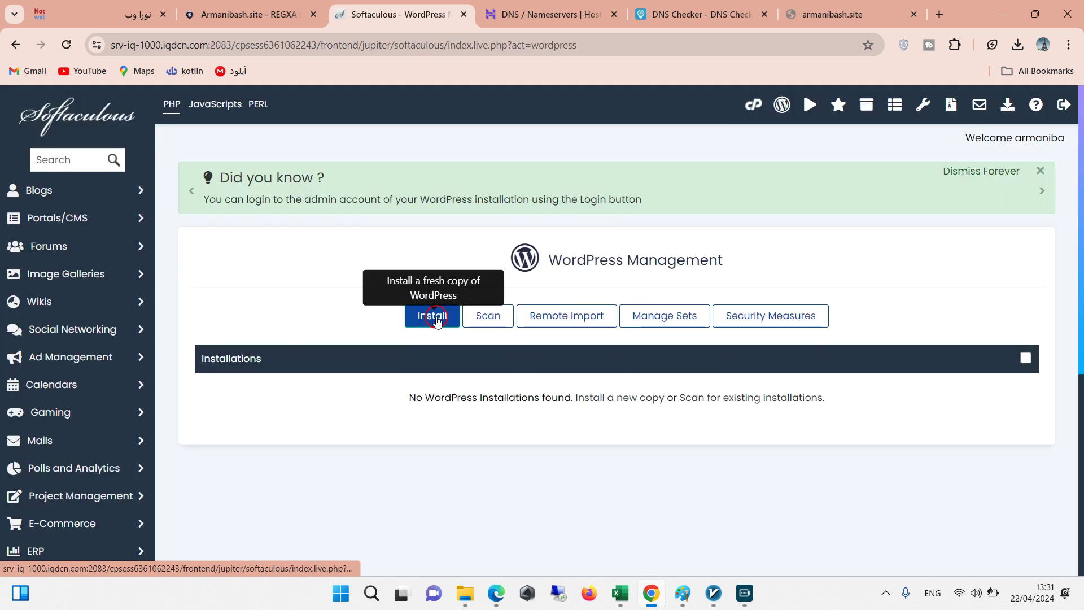
{"action": "left_click", "coordinate": [438, 316]}
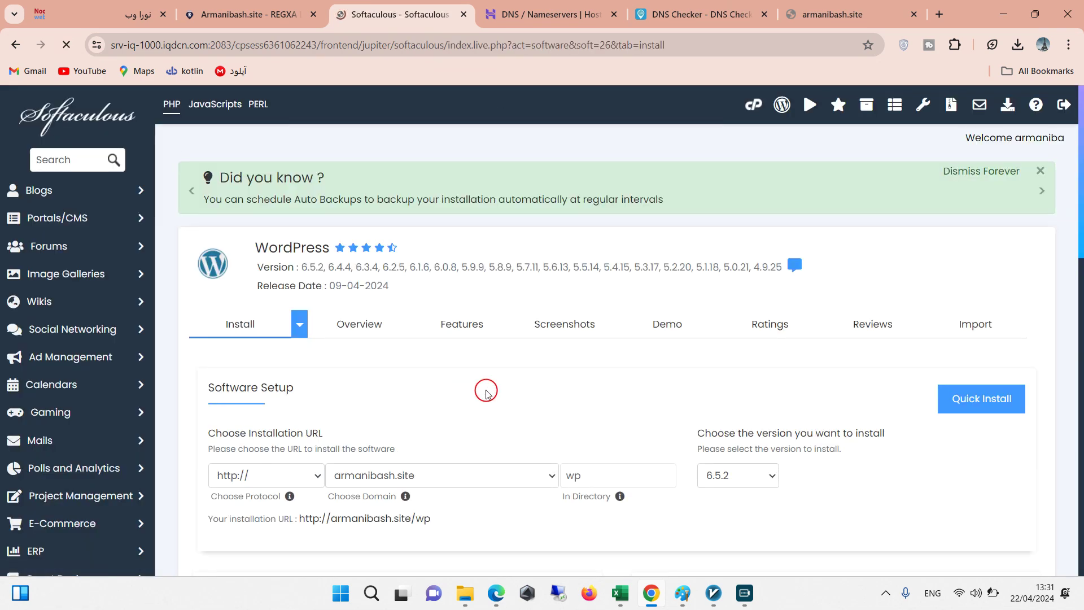
- Examine the WordPress installation form: installation URL, available versions, site settings, admin account, language and plugins
{"action": "scroll", "coordinate": [406, 373], "scroll_direction": "down", "scroll_amount": 2}
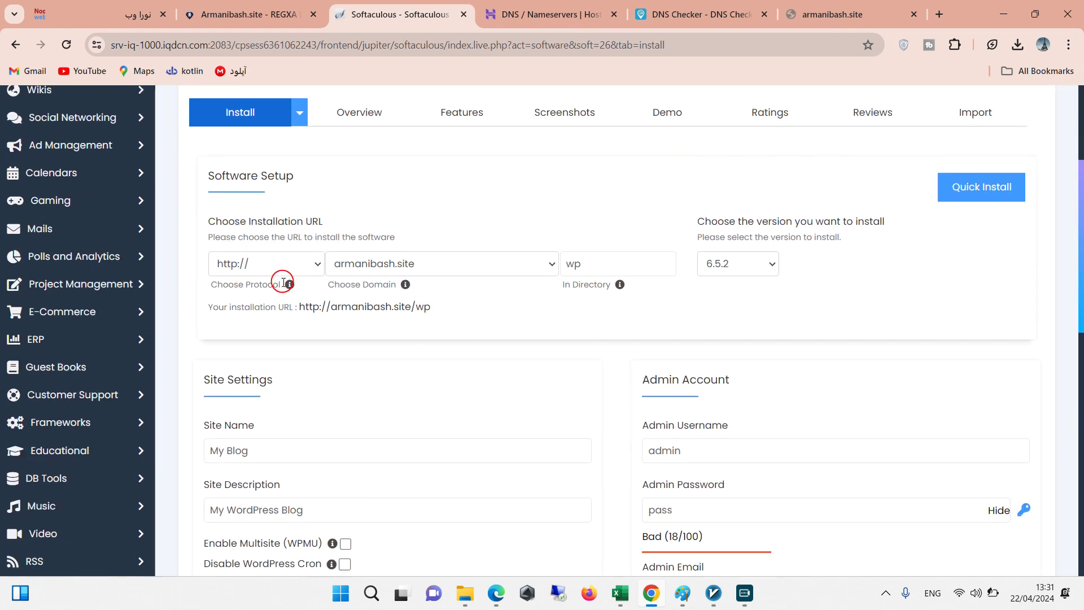
{"action": "left_click", "coordinate": [750, 273]}
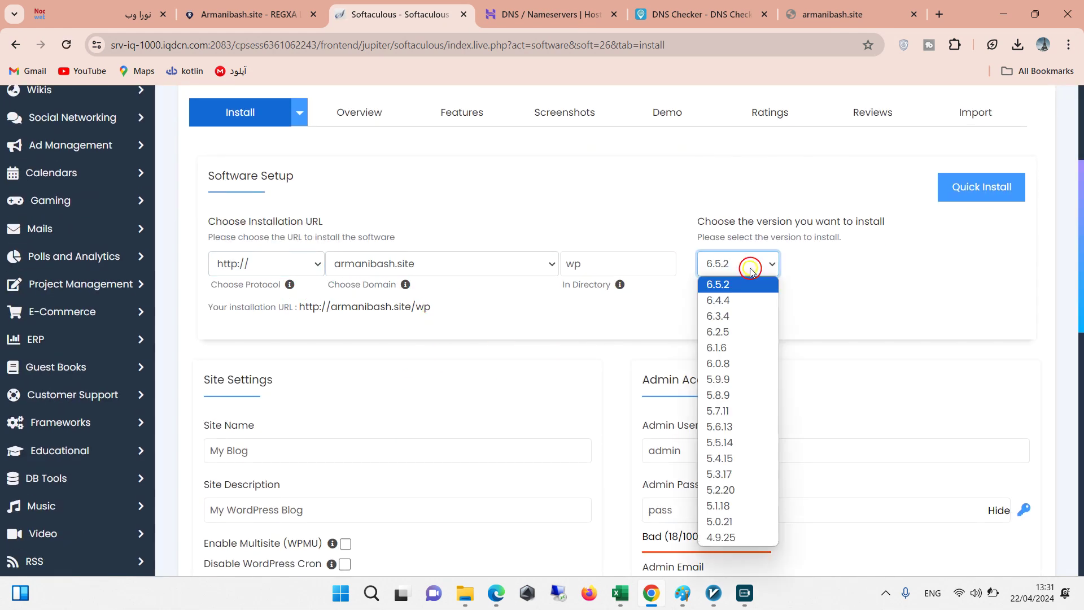
{"action": "left_click", "coordinate": [661, 257]}
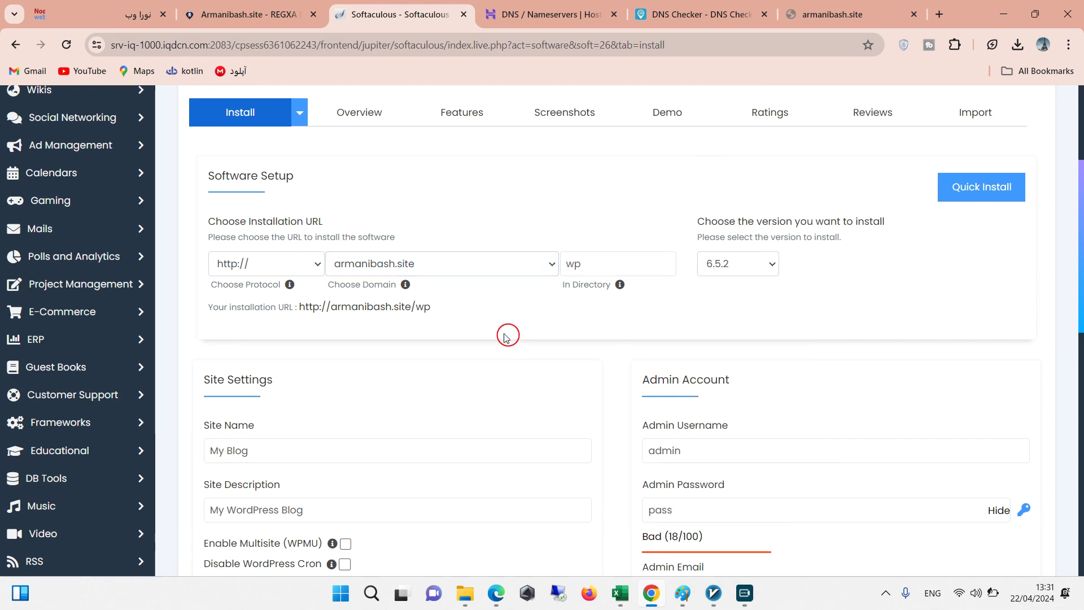
{"action": "scroll", "coordinate": [336, 384], "scroll_direction": "down", "scroll_amount": 3}
{"action": "left_click", "coordinate": [407, 367]}
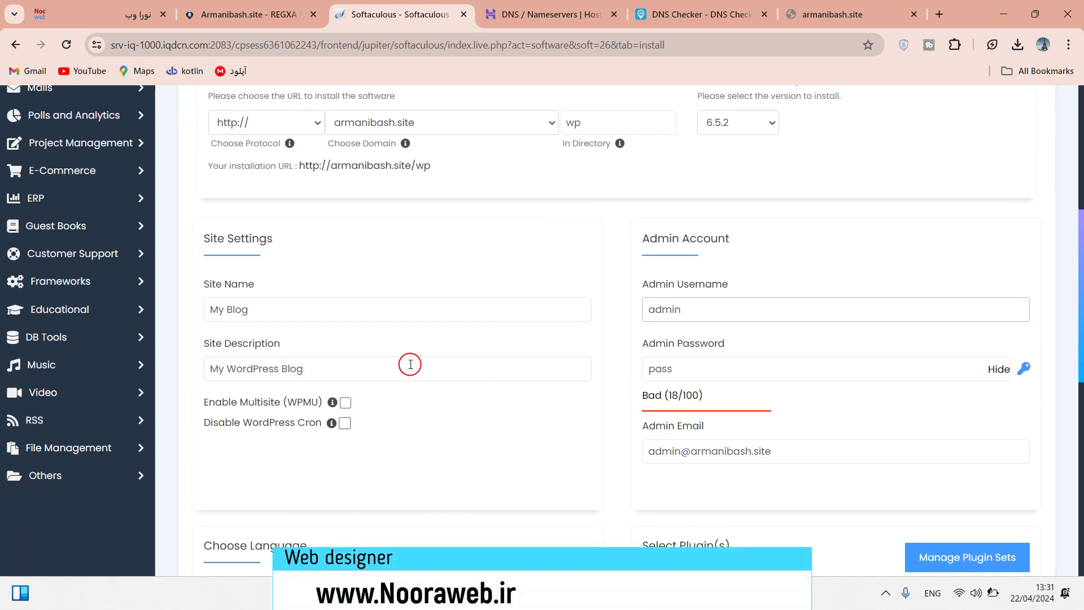
{"action": "scroll", "coordinate": [395, 367], "scroll_direction": "down", "scroll_amount": 3}
{"action": "left_click", "coordinate": [395, 366]}
{"action": "scroll", "coordinate": [733, 395], "scroll_direction": "down", "scroll_amount": 1}
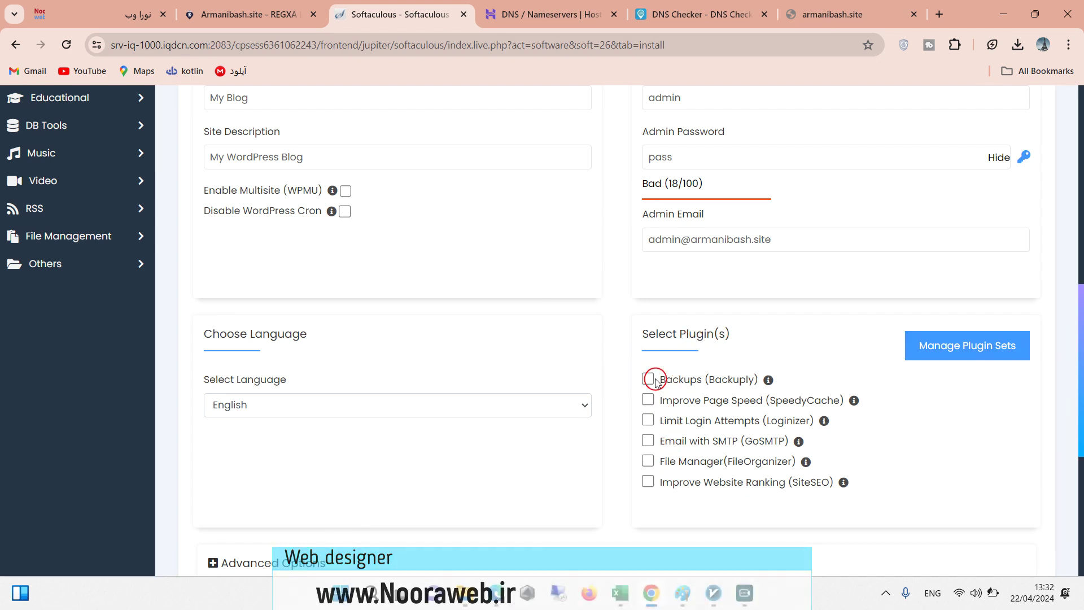
{"action": "scroll", "coordinate": [609, 380], "scroll_direction": "down", "scroll_amount": 1}
{"action": "scroll", "coordinate": [609, 380], "scroll_direction": "up", "scroll_amount": 11}
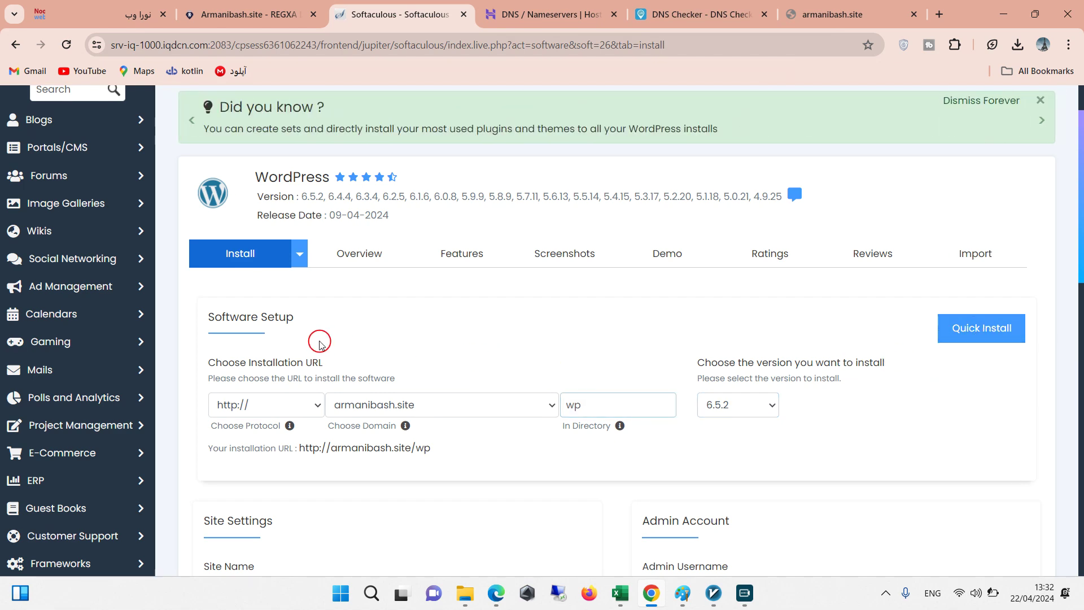
- Leave the WordPress installation form for the cPanel tools and examine the Software, Advanced and Preferences sections
{"action": "scroll", "coordinate": [421, 311], "scroll_direction": "up", "scroll_amount": 2}
{"action": "left_click", "coordinate": [17, 45]}
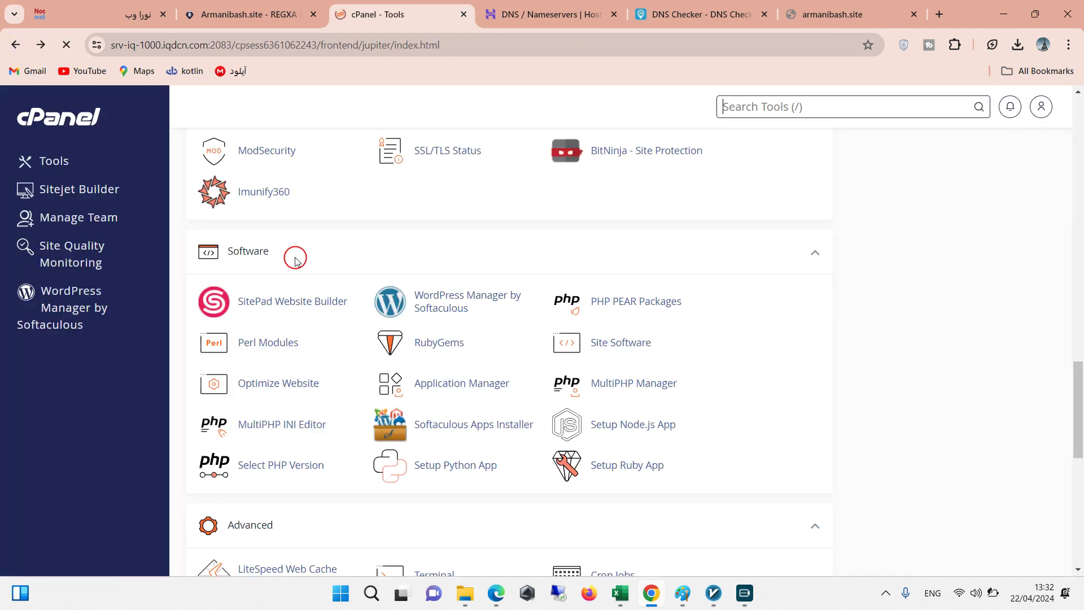
{"action": "scroll", "coordinate": [373, 287], "scroll_direction": "down", "scroll_amount": 3}
{"action": "scroll", "coordinate": [655, 329], "scroll_direction": "down", "scroll_amount": 1}
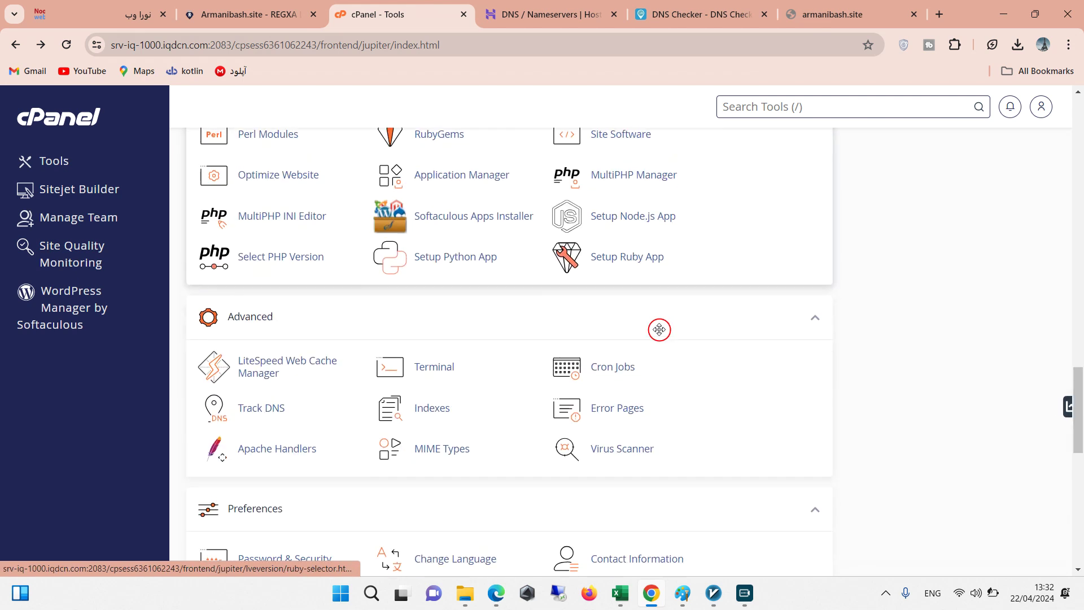
{"action": "scroll", "coordinate": [659, 328], "scroll_direction": "up", "scroll_amount": 1}
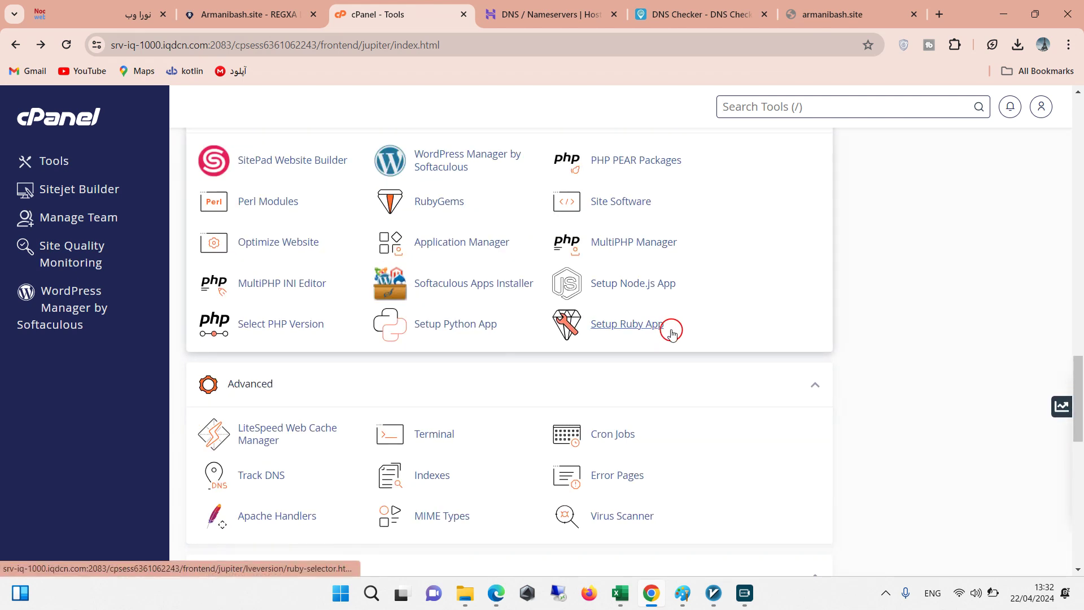
{"action": "scroll", "coordinate": [718, 333], "scroll_direction": "down", "scroll_amount": 1}
{"action": "scroll", "coordinate": [720, 337], "scroll_direction": "up", "scroll_amount": 1}
{"action": "scroll", "coordinate": [720, 336], "scroll_direction": "up", "scroll_amount": 1}
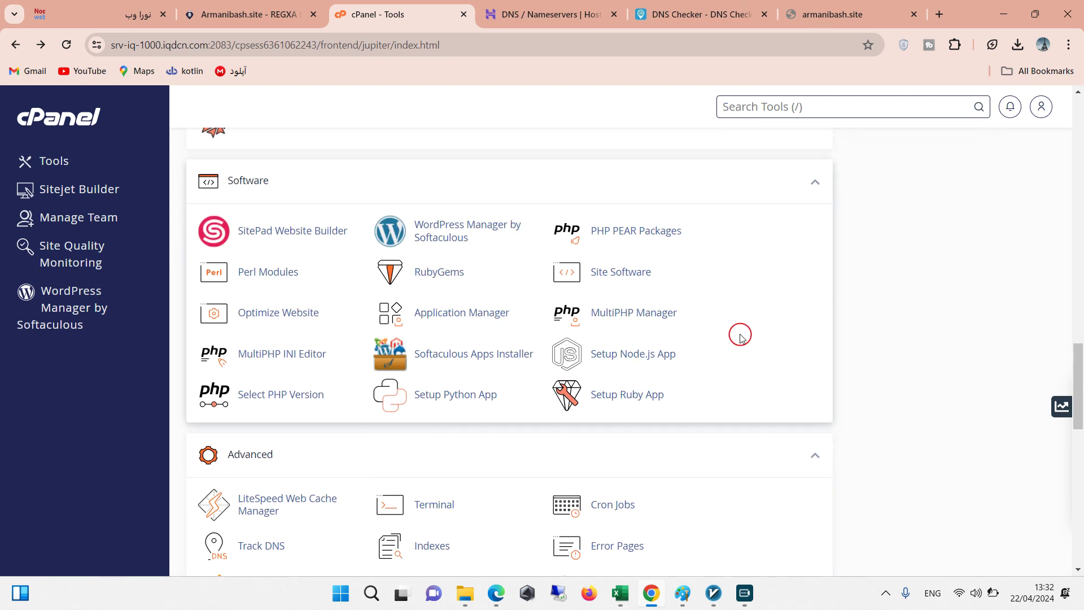
{"action": "scroll", "coordinate": [485, 316], "scroll_direction": "down", "scroll_amount": 3}
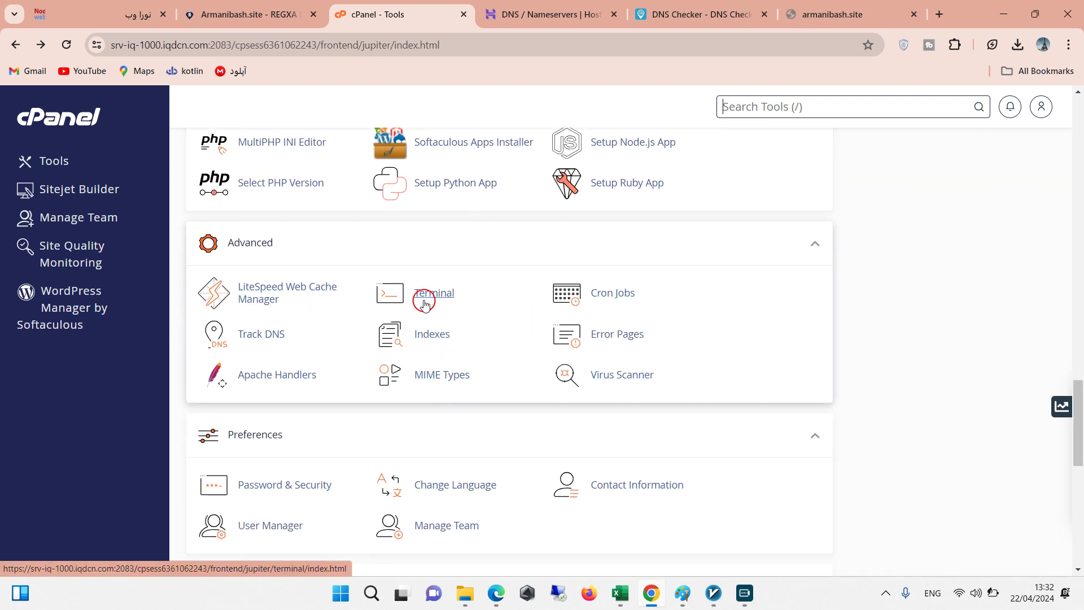
{"action": "scroll", "coordinate": [418, 316], "scroll_direction": "down", "scroll_amount": 2}
{"action": "scroll", "coordinate": [310, 356], "scroll_direction": "up", "scroll_amount": 1}
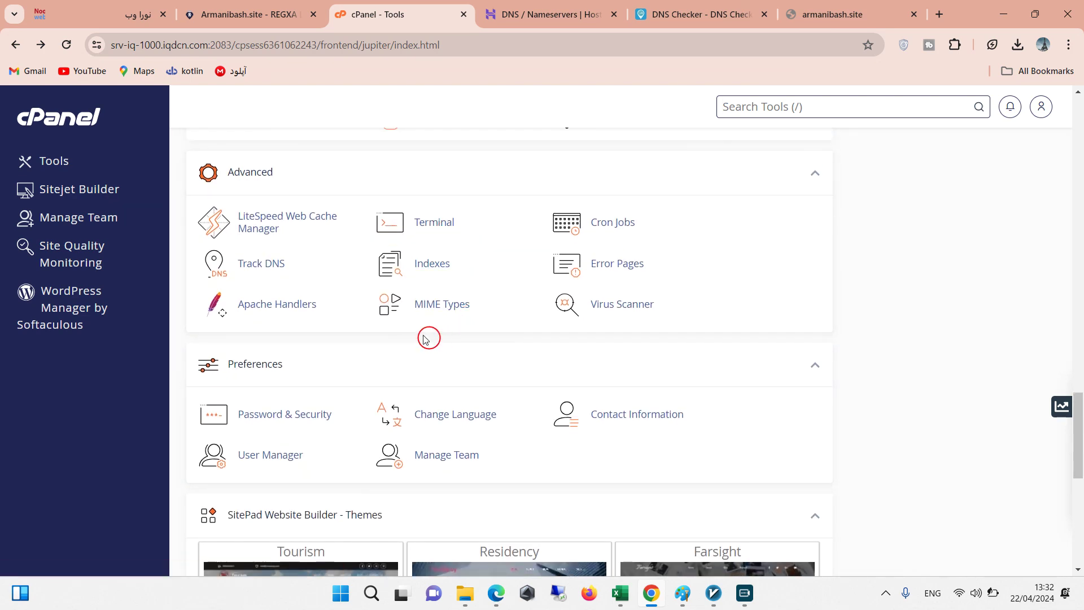
- Browse the SitePad Website Builder themes and the Softaculous Apps Installer scripts and categories, ending at the start of the tools page
{"action": "scroll", "coordinate": [316, 383], "scroll_direction": "down", "scroll_amount": 1}
{"action": "scroll", "coordinate": [441, 417], "scroll_direction": "down", "scroll_amount": 3}
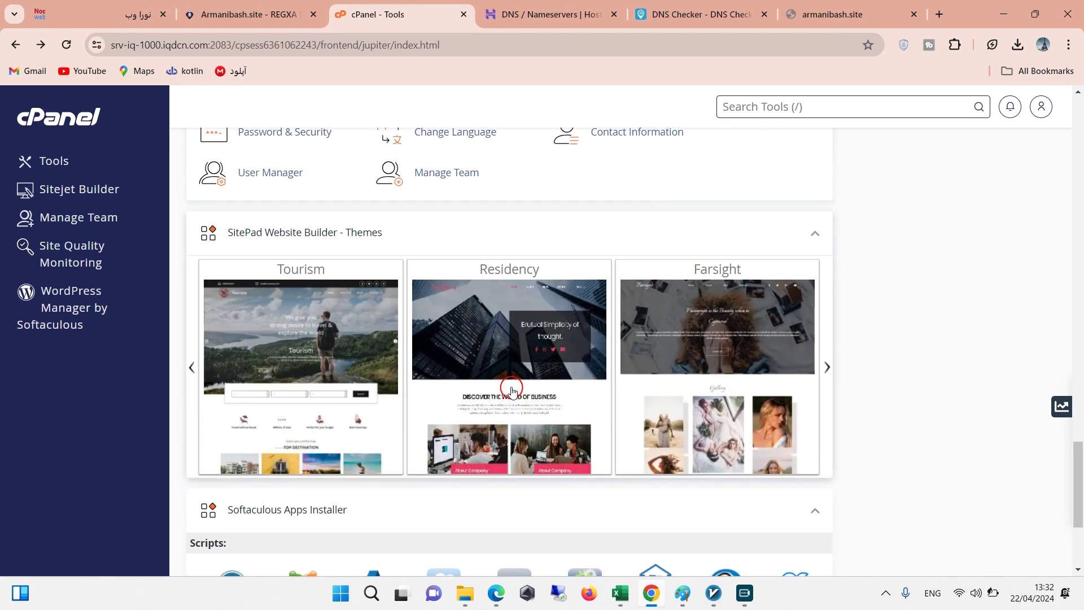
{"action": "scroll", "coordinate": [375, 251], "scroll_direction": "down", "scroll_amount": 2}
{"action": "scroll", "coordinate": [389, 294], "scroll_direction": "down", "scroll_amount": 2}
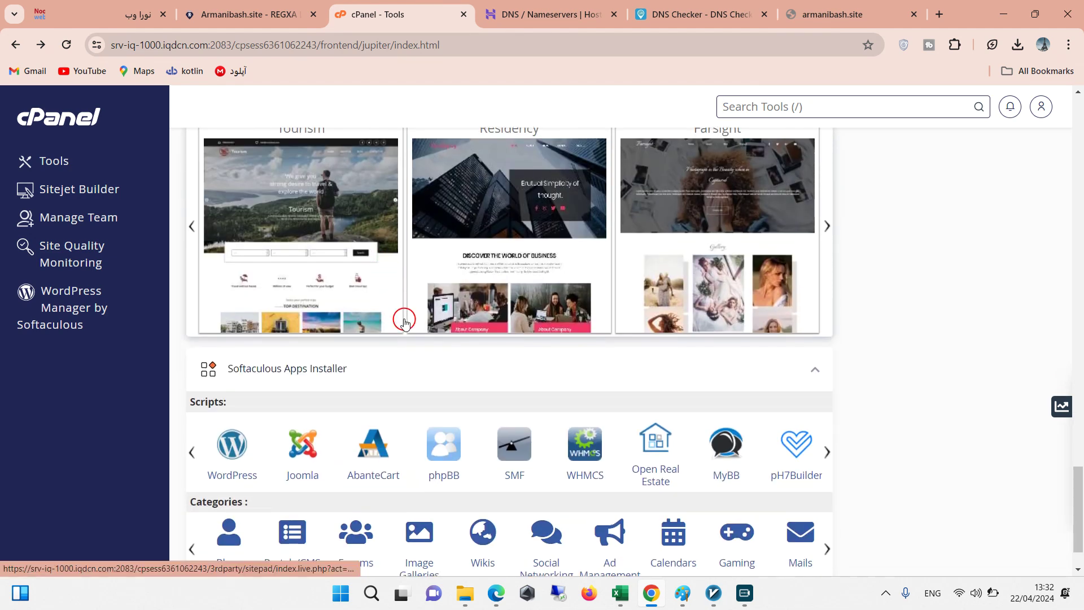
{"action": "scroll", "coordinate": [406, 322], "scroll_direction": "up", "scroll_amount": 3}
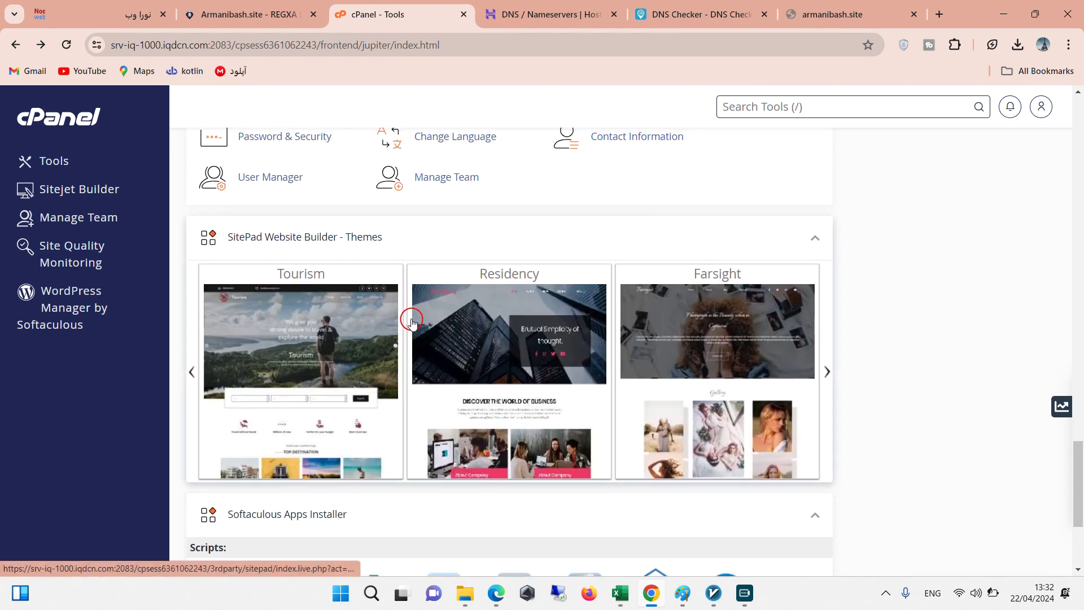
{"action": "scroll", "coordinate": [424, 317], "scroll_direction": "up", "scroll_amount": 1}
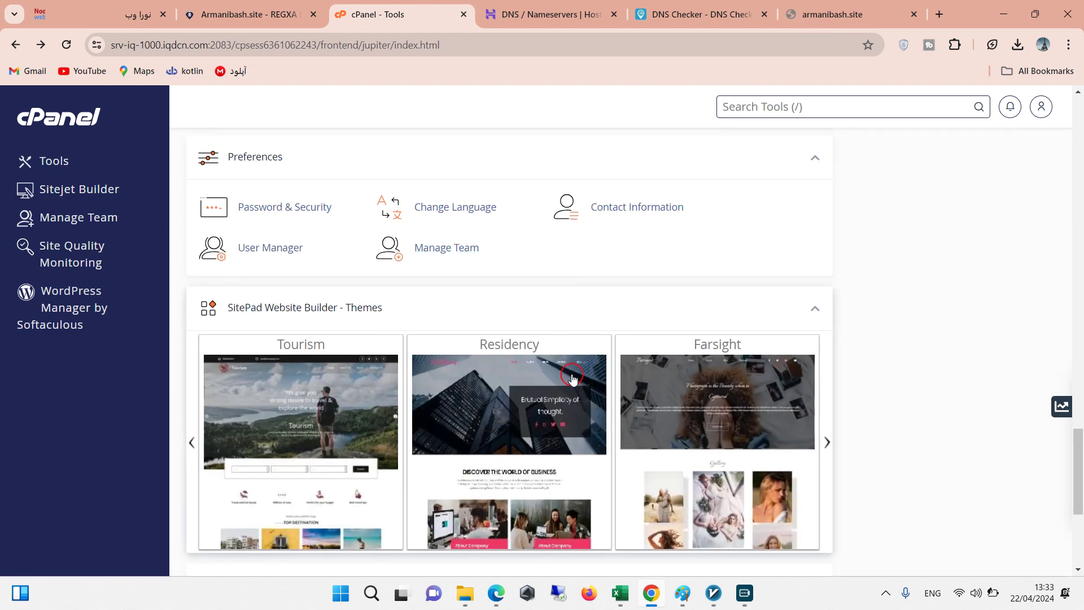
{"action": "scroll", "coordinate": [417, 381], "scroll_direction": "down", "scroll_amount": 2}
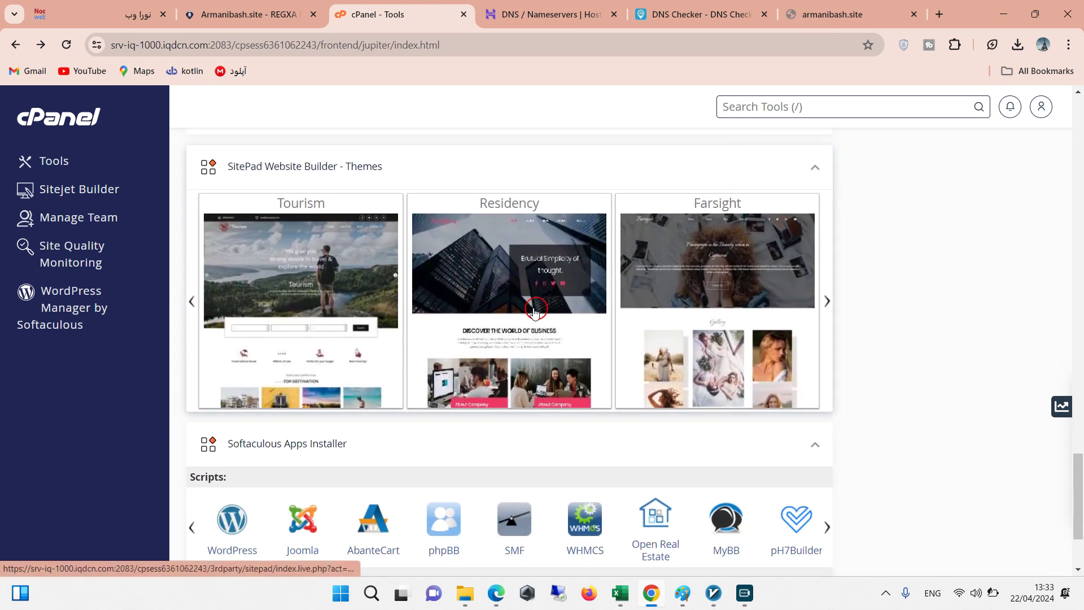
{"action": "left_click", "coordinate": [826, 302]}
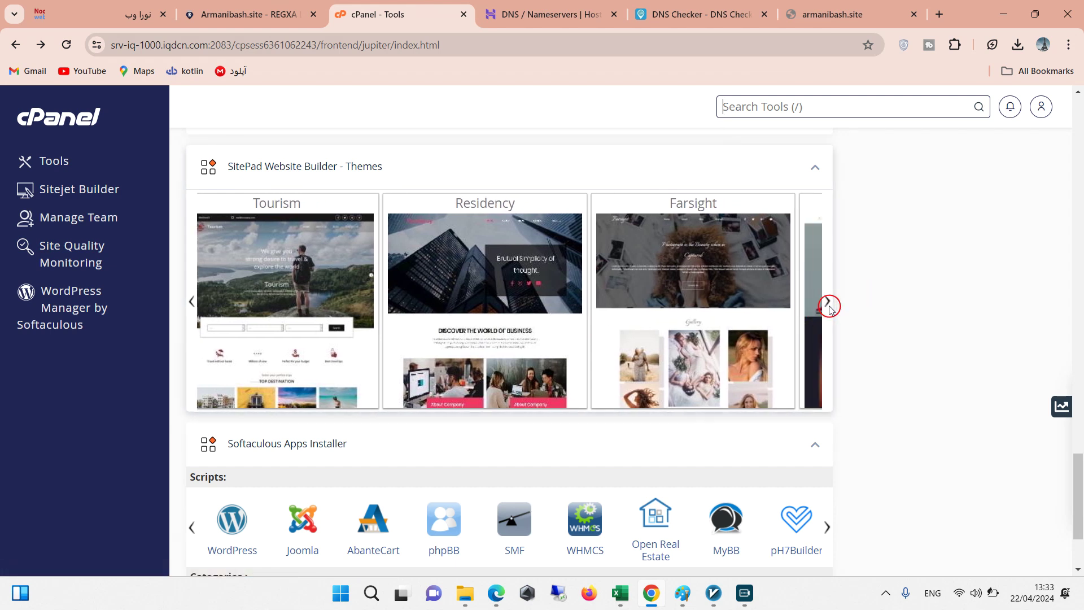
{"action": "left_click", "coordinate": [827, 302]}
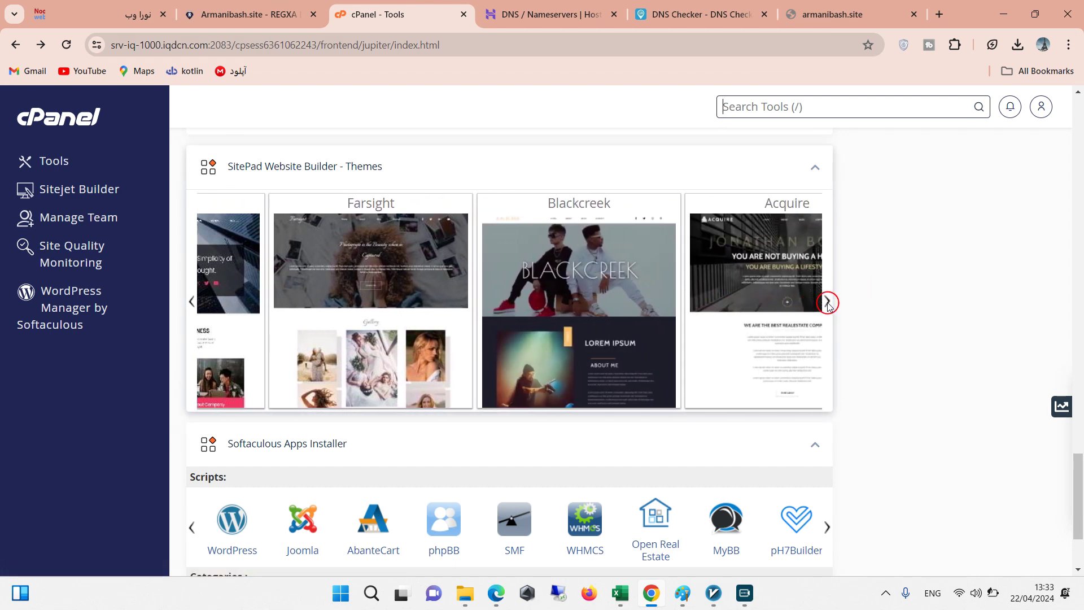
{"action": "left_click", "coordinate": [688, 310]}
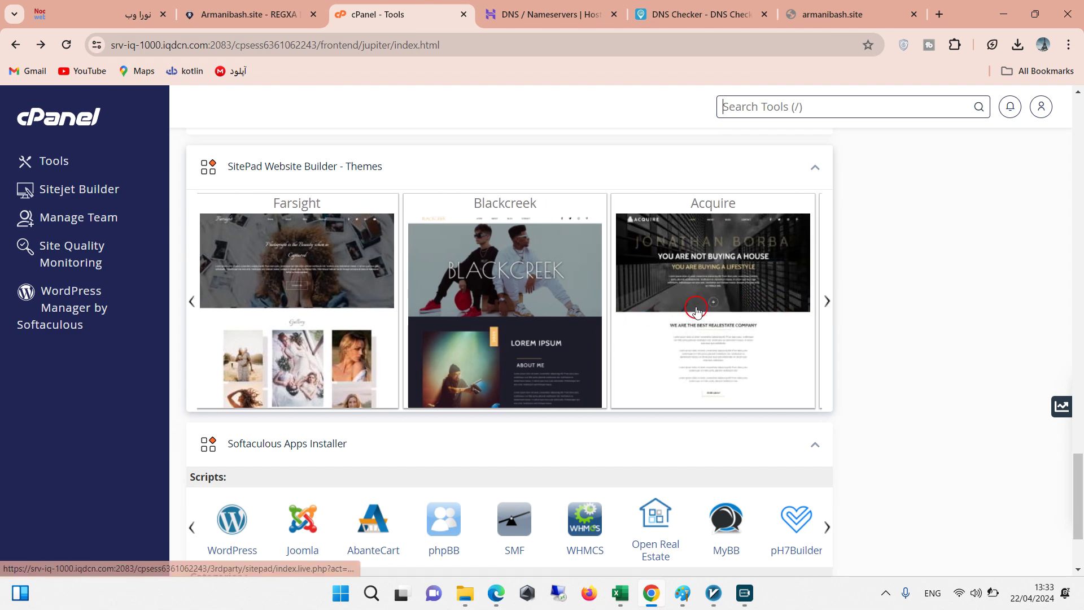
{"action": "scroll", "coordinate": [778, 322], "scroll_direction": "down", "scroll_amount": 3}
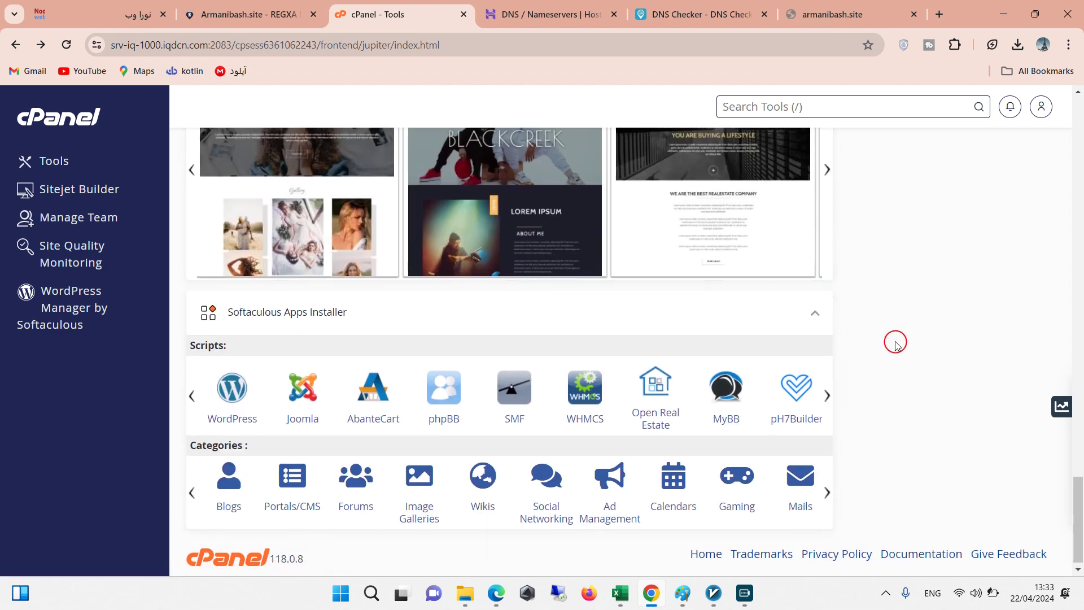
{"action": "scroll", "coordinate": [895, 341], "scroll_direction": "up", "scroll_amount": 10}
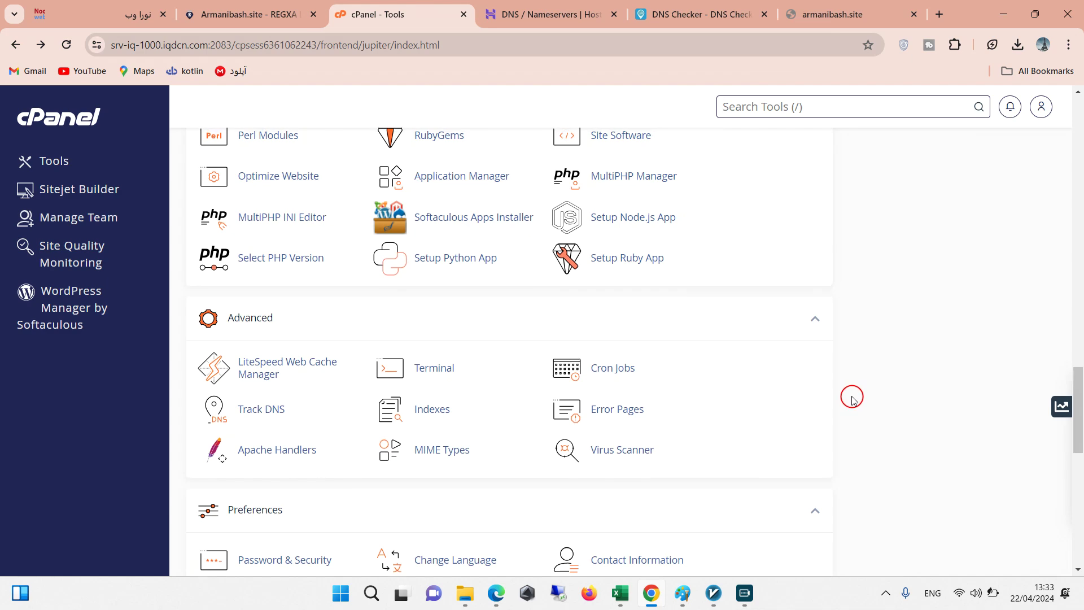
{"action": "scroll", "coordinate": [851, 397], "scroll_direction": "up", "scroll_amount": 15}
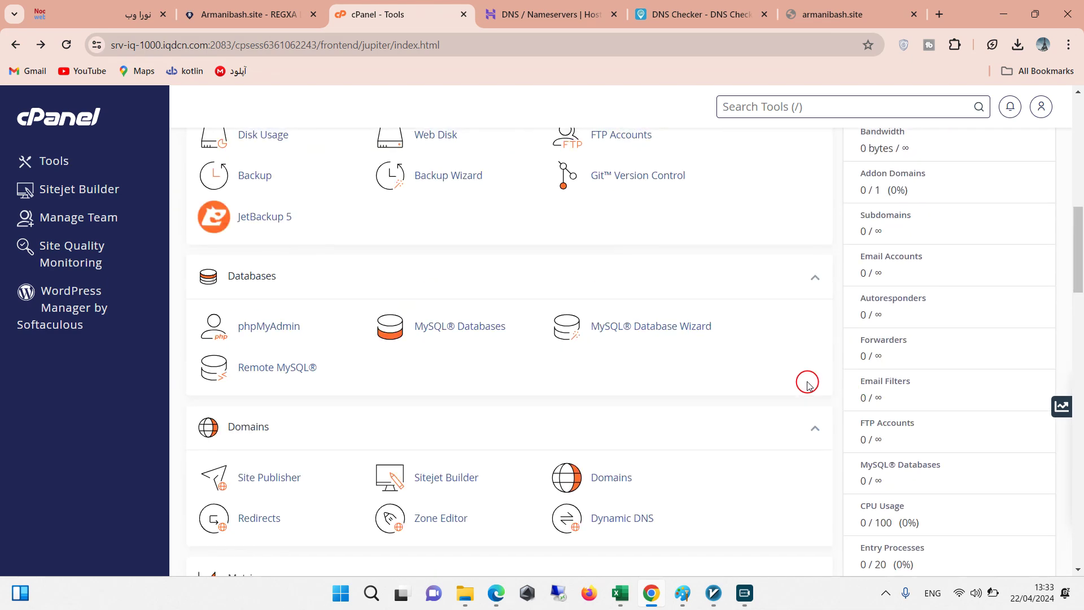
{"action": "scroll", "coordinate": [760, 375], "scroll_direction": "up", "scroll_amount": 7}
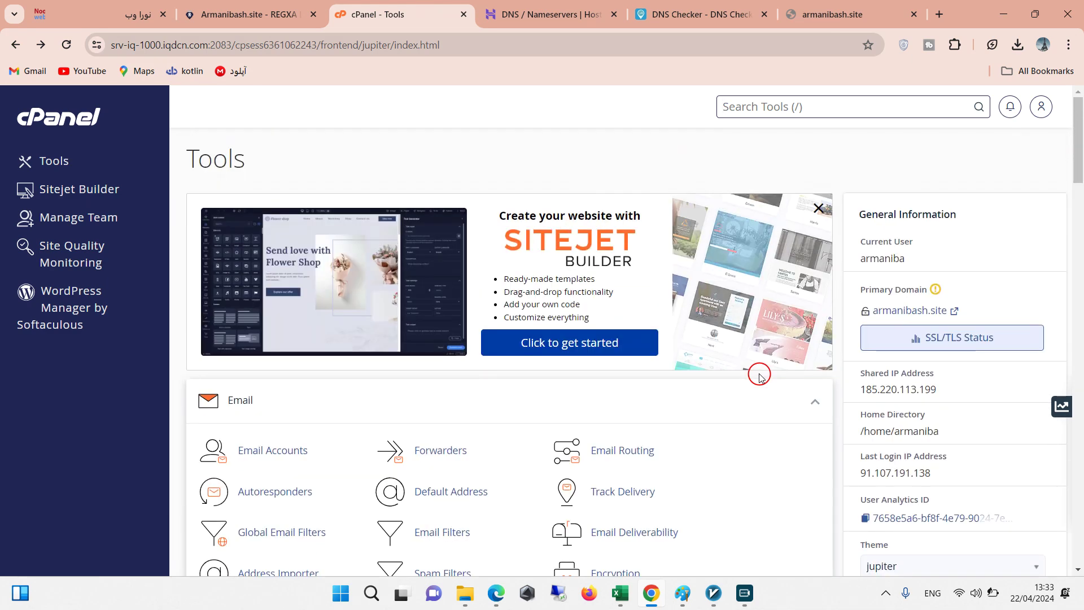